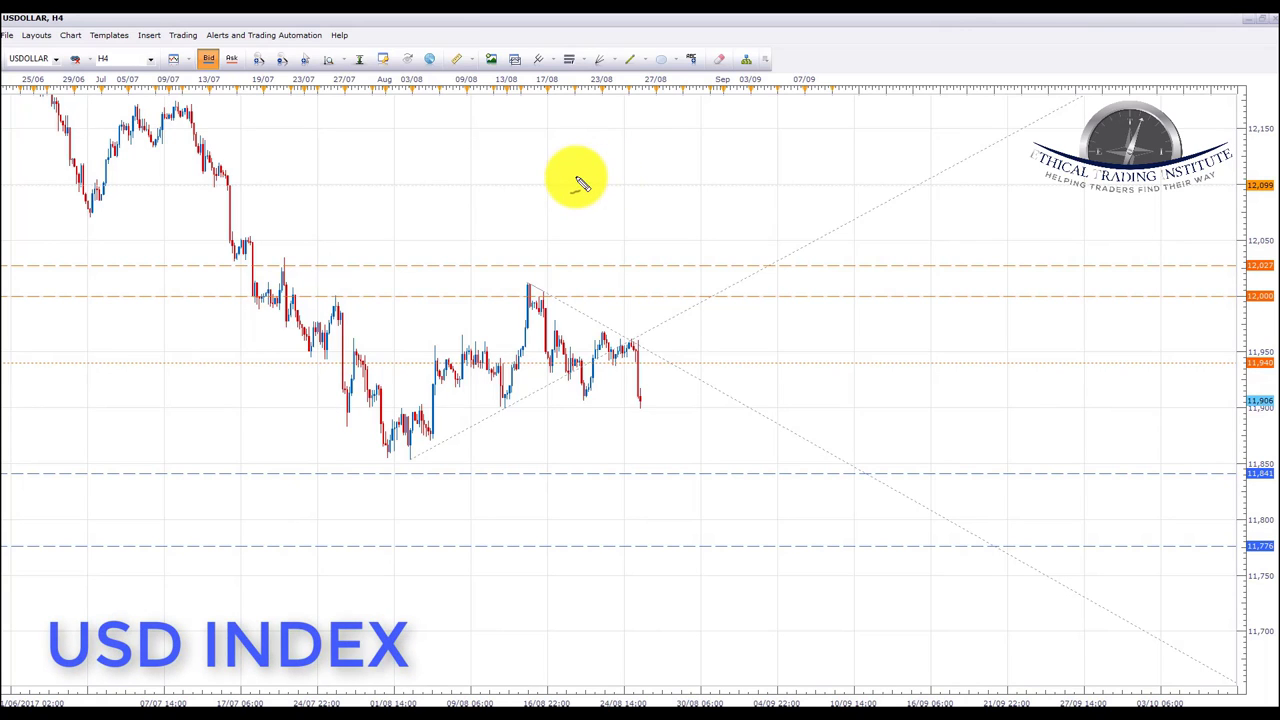
Step: Sketch the USD Index downtrend, rounded top and neckline in yellow, then erase them
mouse_move(256, 150)
left_mouse_down()
mouse_move(366, 324)
mouse_move(408, 446)
mouse_move(425, 337)
mouse_move(500, 315)
mouse_move(552, 278)
mouse_move(534, 308)
mouse_move(556, 280)
left_mouse_up()
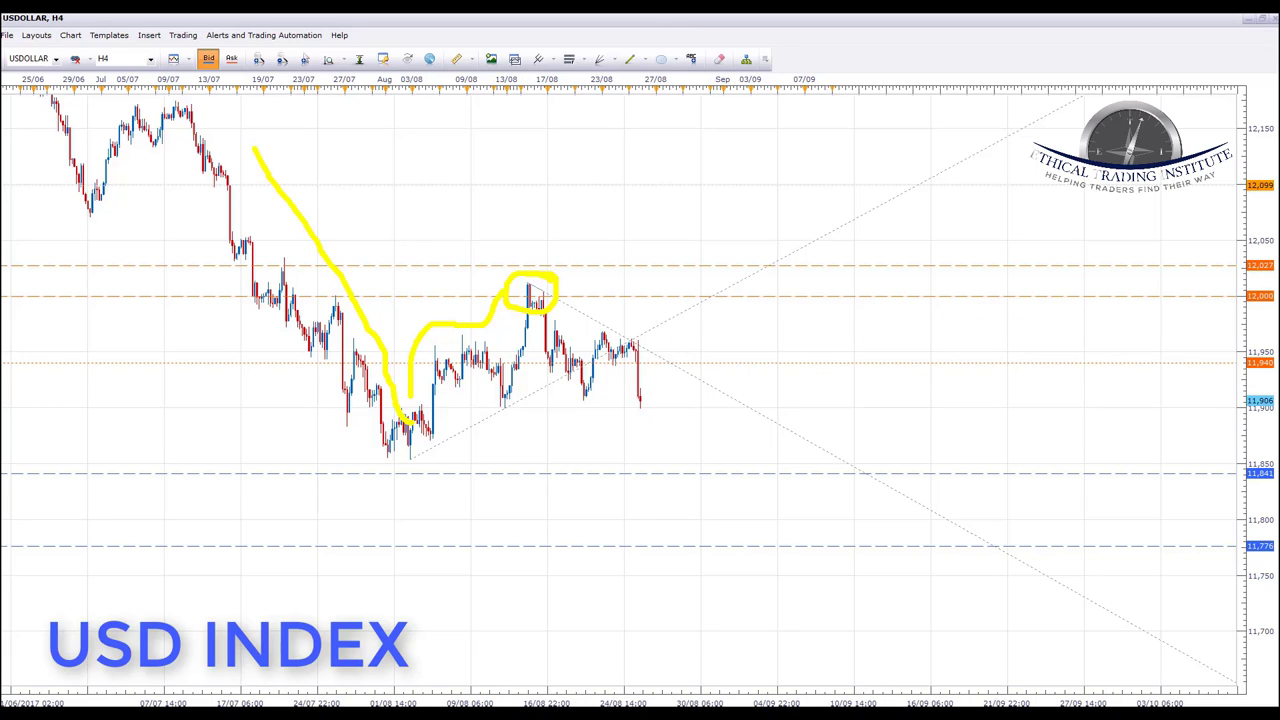
key("e")
mouse_move(418, 350)
left_mouse_down()
mouse_move(432, 330)
mouse_move(544, 281)
mouse_move(612, 318)
mouse_move(668, 328)
left_mouse_up()
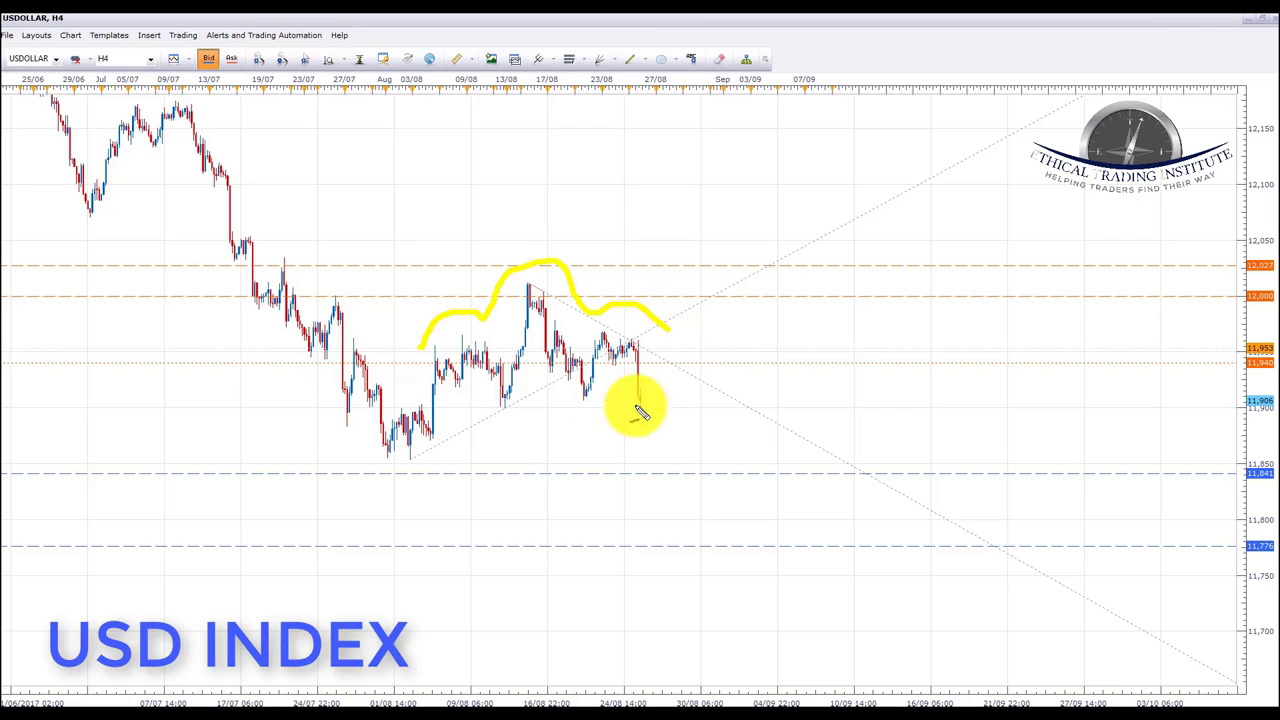
left_click_drag(484, 417, 685, 372)
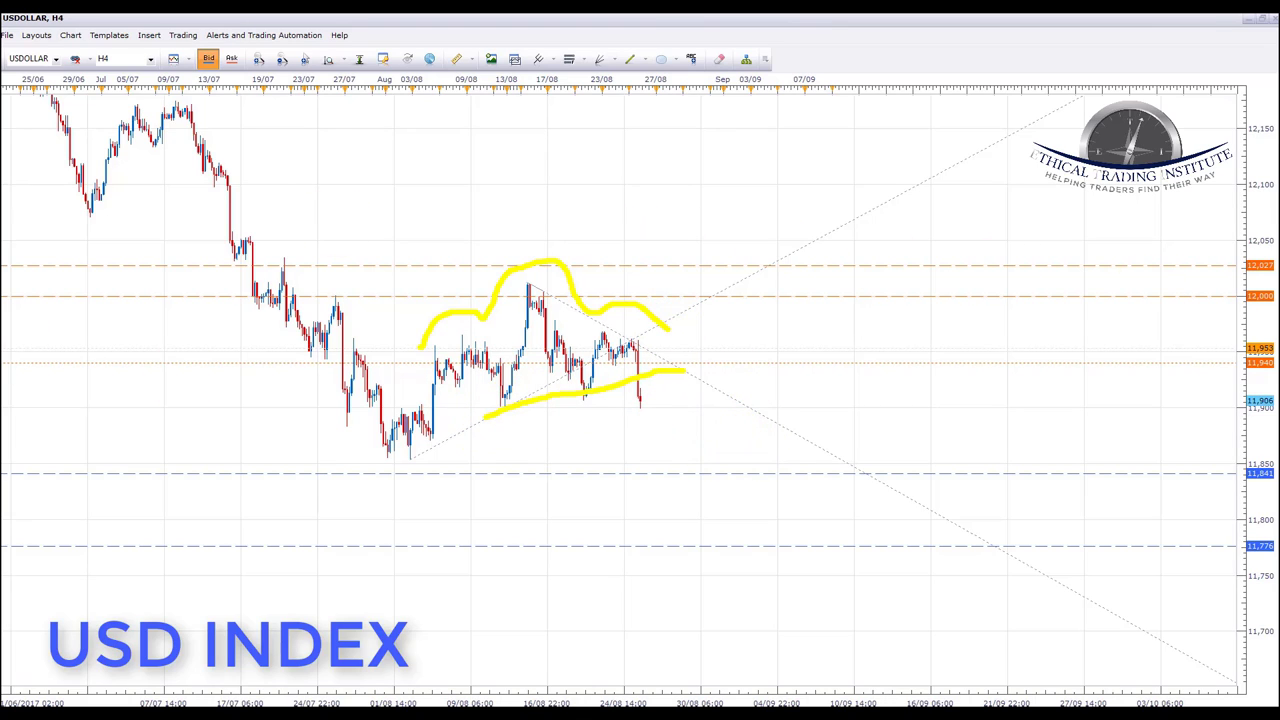
key("e")
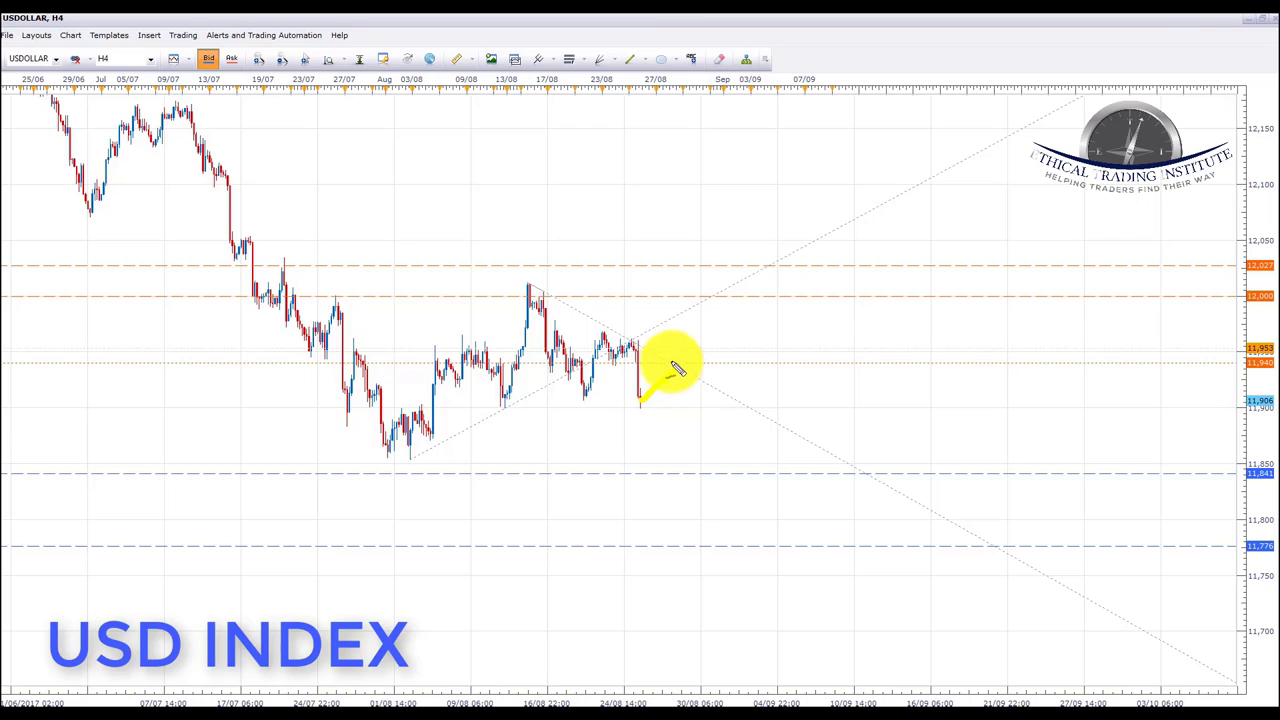
Step: Circle the candles at the trendline, mark the peaks, highlight a price level, then clear
left_click_drag(622, 348, 617, 325)
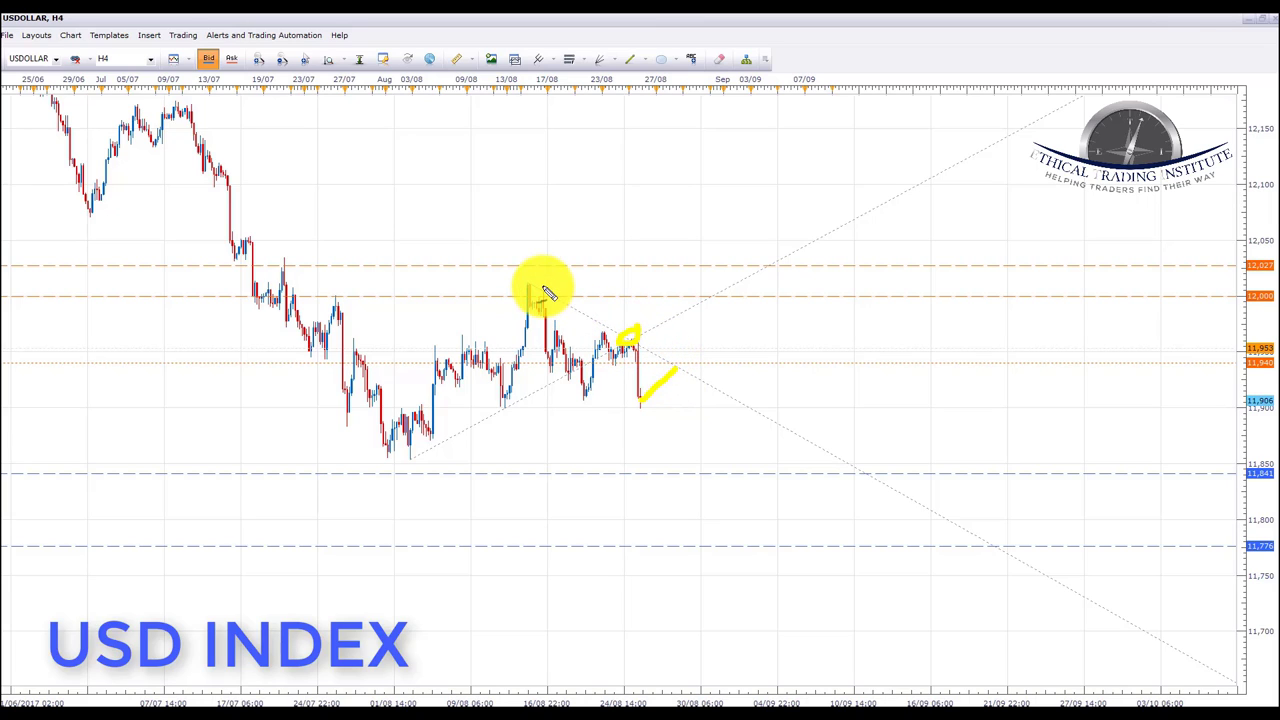
left_click_drag(527, 282, 542, 290)
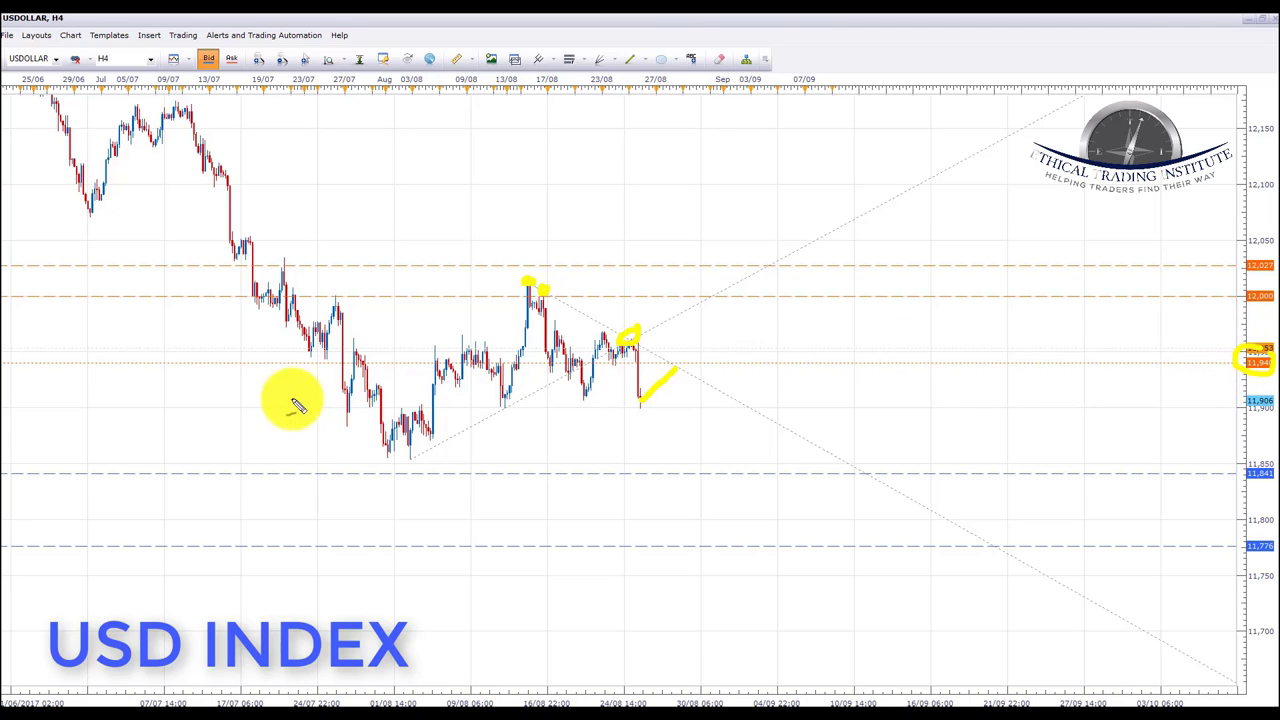
left_click_drag(300, 360, 358, 362)
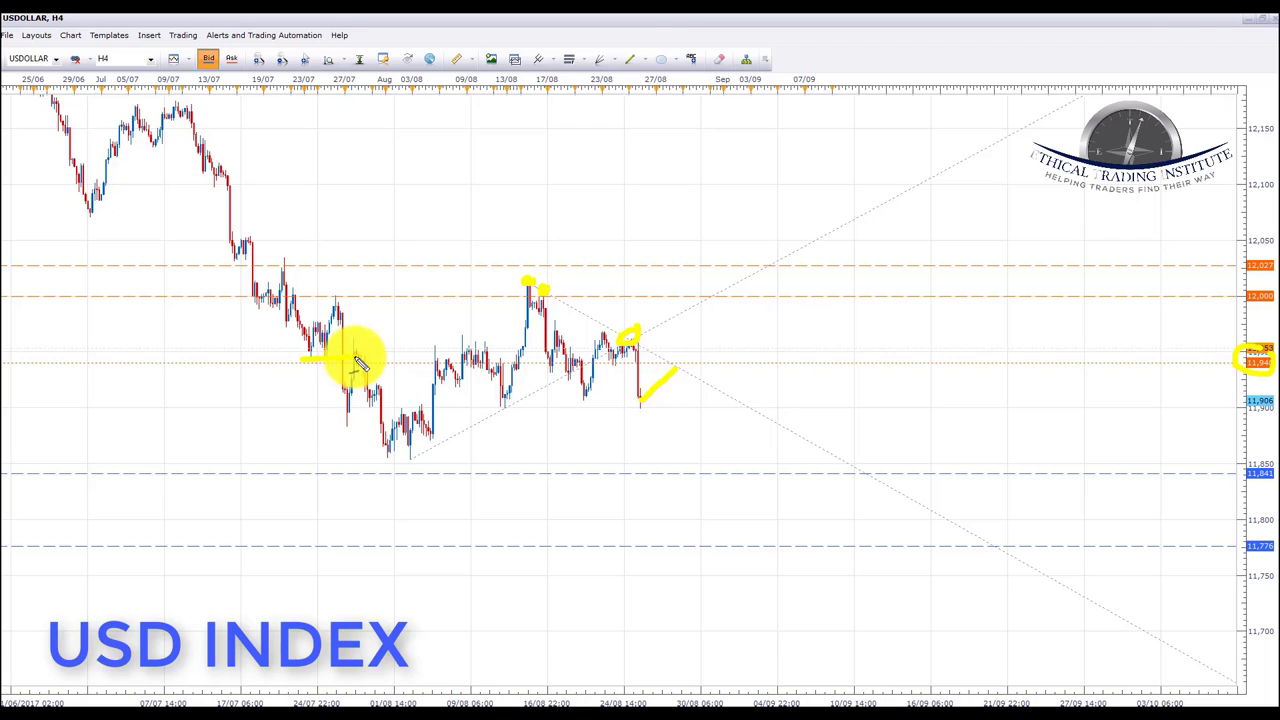
left_click_drag(435, 358, 631, 363)
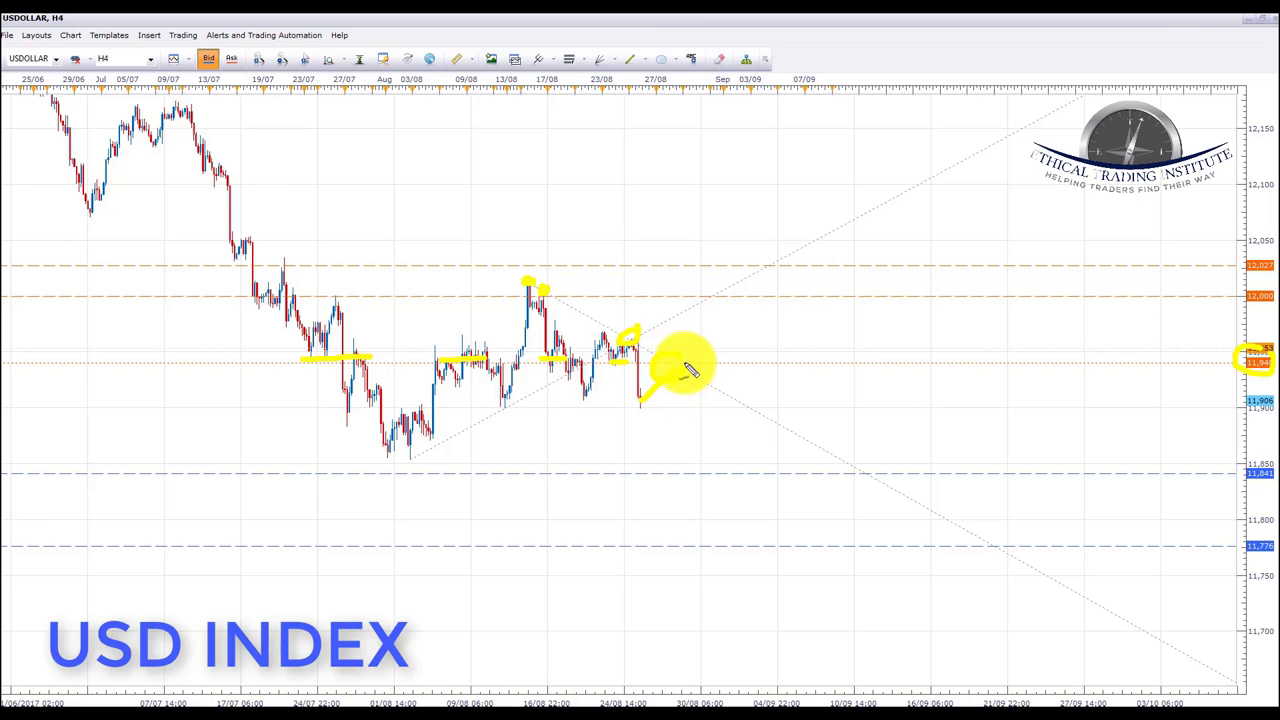
key("Escape")
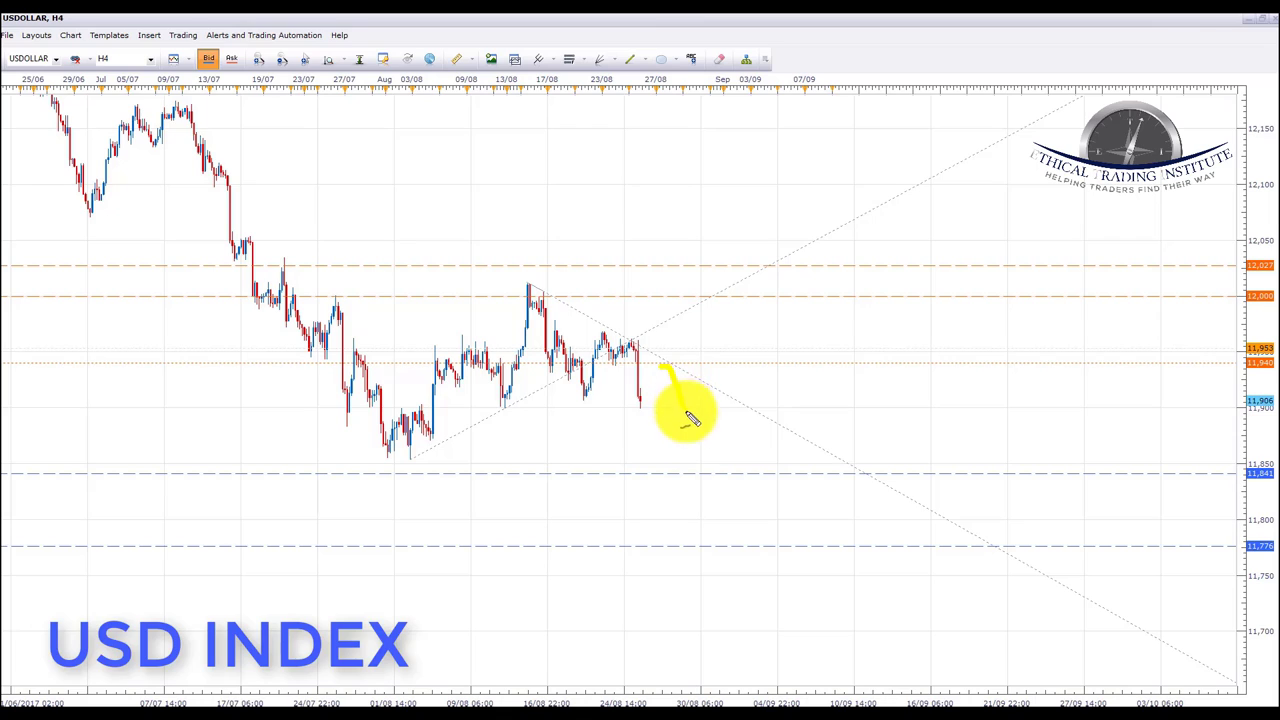
Step: Sketch a projected drop and arching path, circling the 11,841 price level
left_click_drag(688, 418, 695, 455)
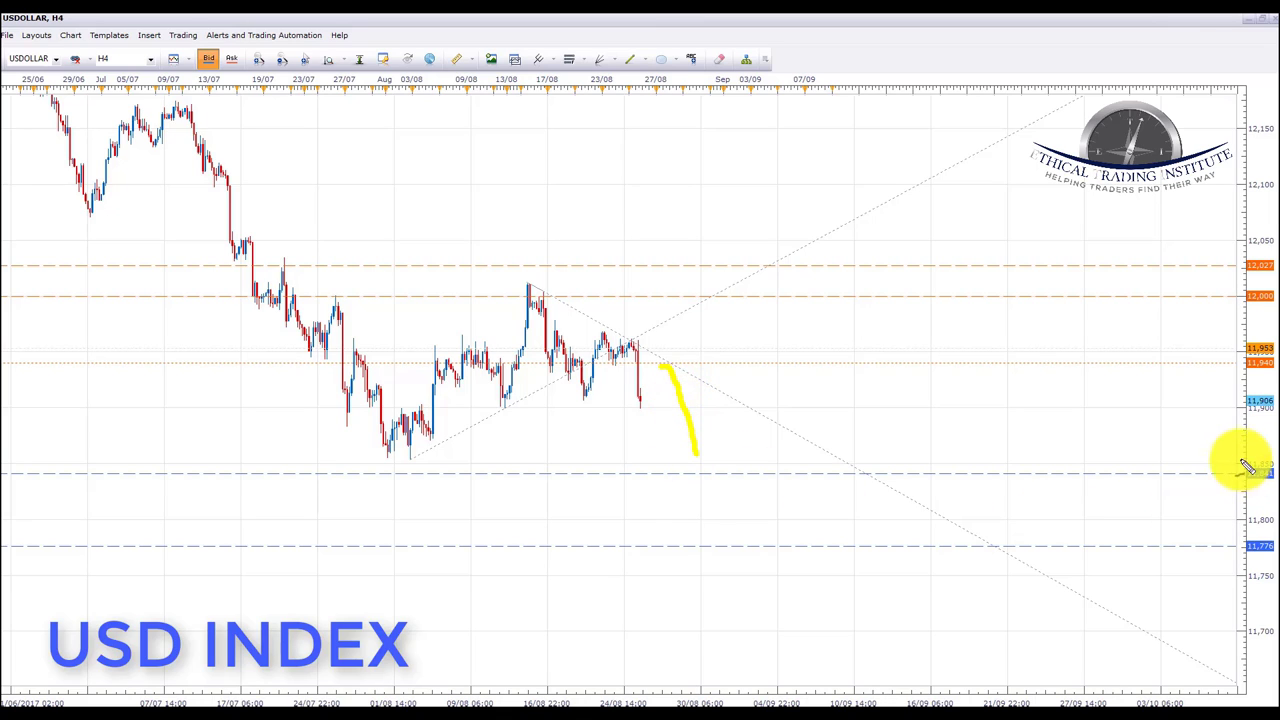
left_click_drag(1237, 491, 1252, 462)
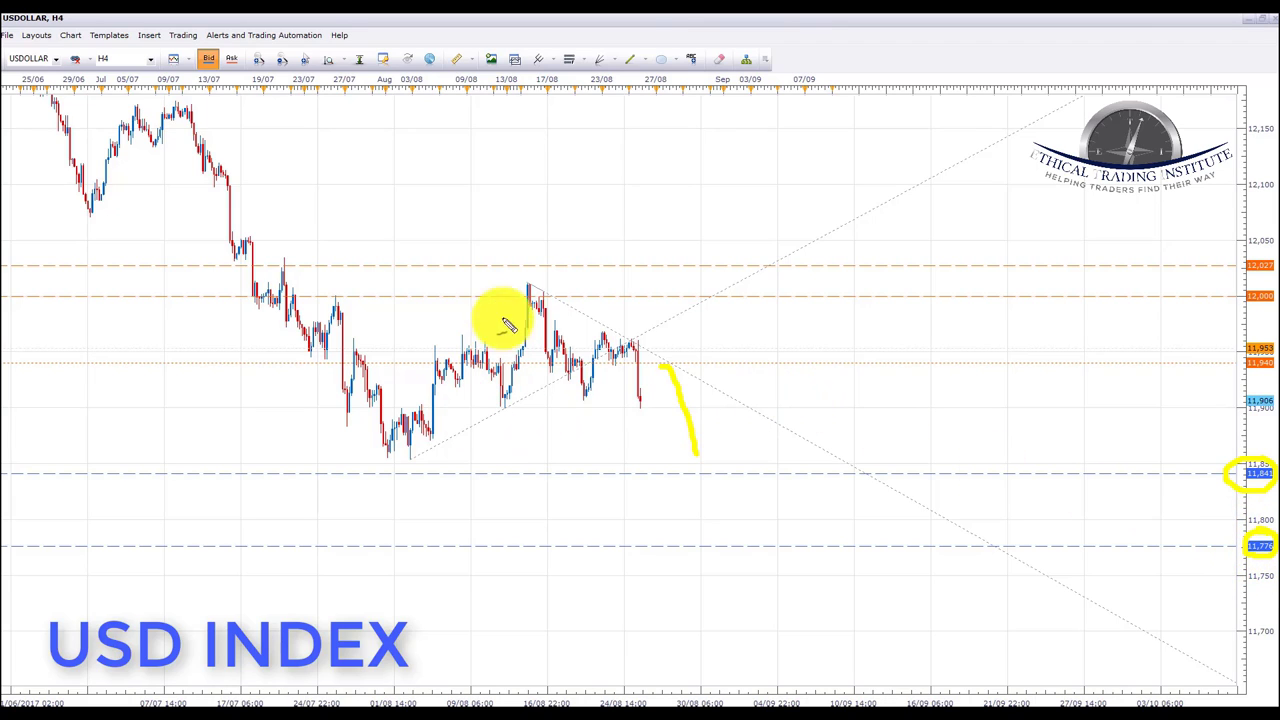
left_click_drag(405, 408, 568, 297)
mouse_move(836, 337)
left_mouse_down()
mouse_move(894, 462)
mouse_move(920, 446)
left_mouse_up()
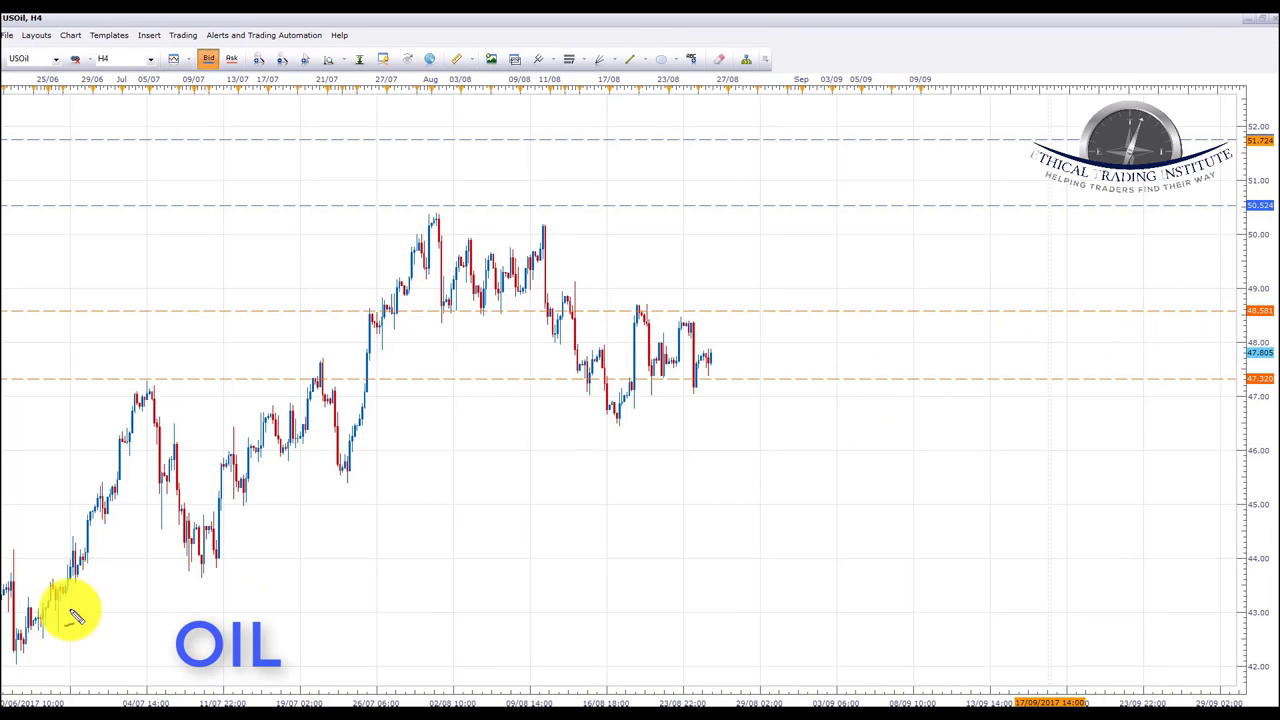
Step: Trace oil's rally and recent zig-zag in yellow, then clear the annotations
mouse_move(83, 588)
left_mouse_down()
mouse_move(157, 457)
mouse_move(263, 423)
mouse_move(314, 429)
mouse_move(381, 337)
mouse_move(435, 222)
mouse_move(585, 418)
mouse_move(624, 312)
left_mouse_up()
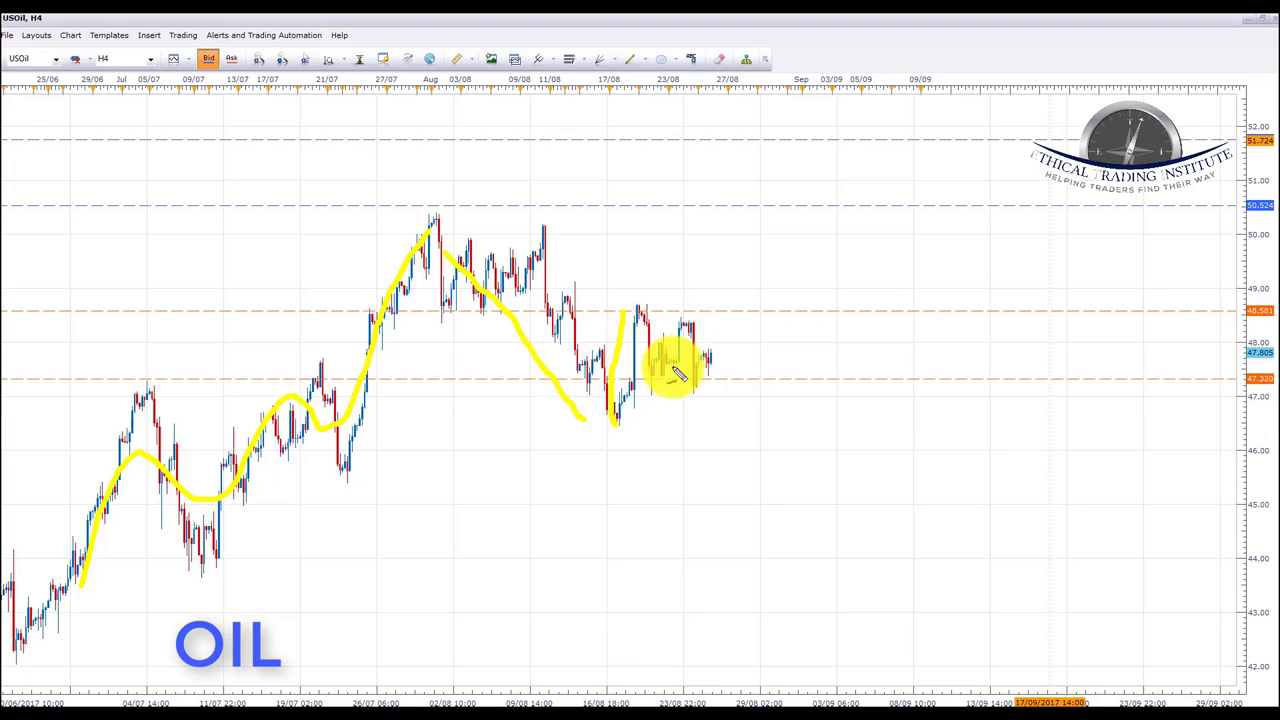
mouse_move(638, 314)
left_mouse_down()
mouse_move(692, 340)
mouse_move(707, 379)
left_mouse_up()
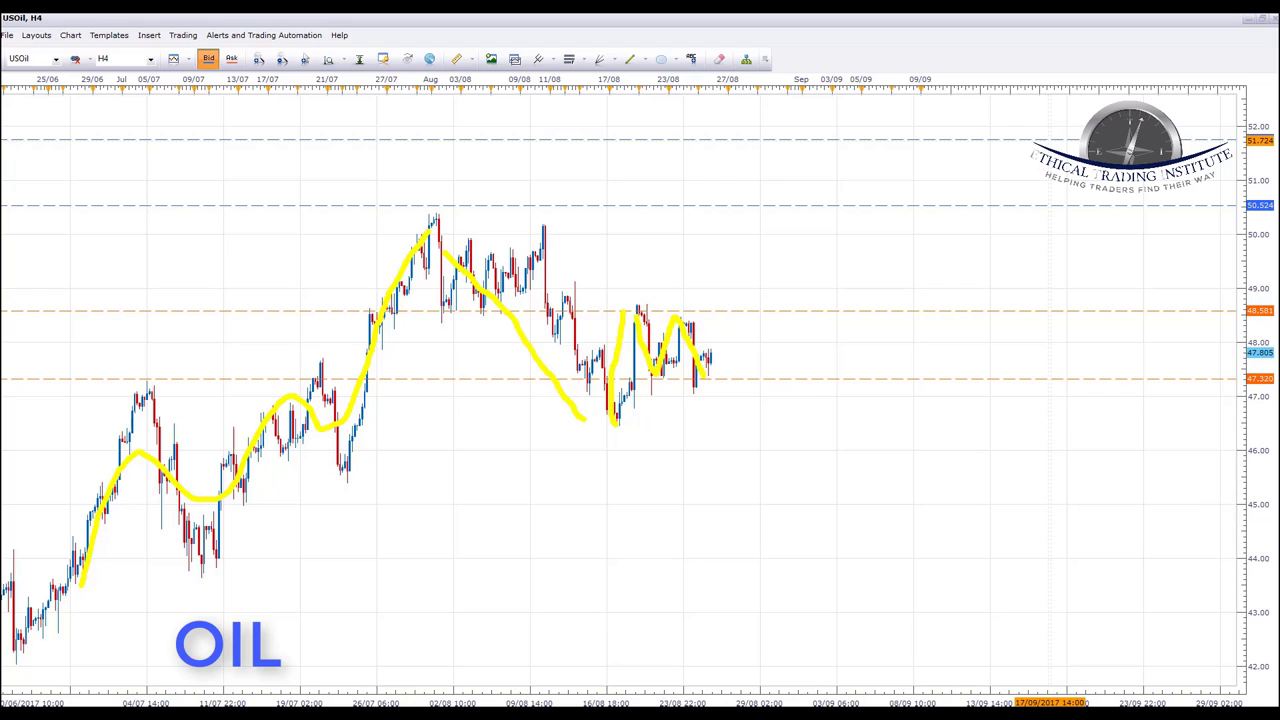
key("Escape")
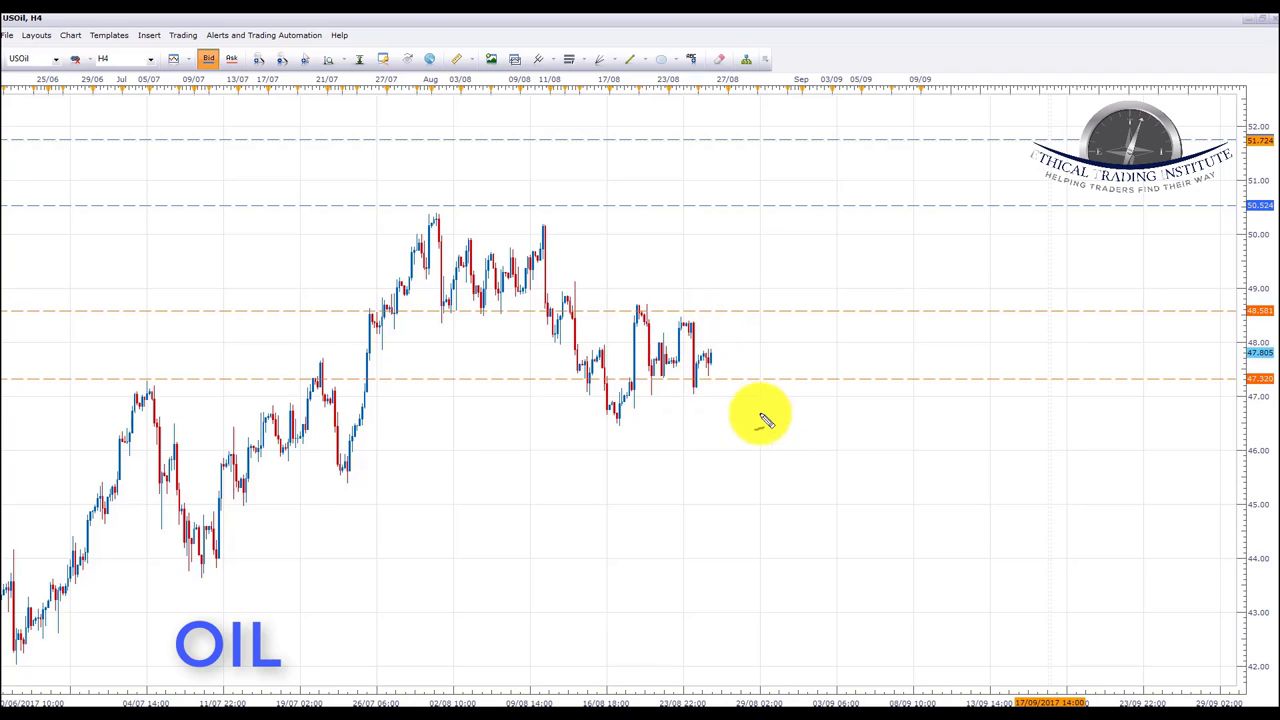
Step: Outline the M-shape, project a rally upward and circle the upper target price
mouse_move(640, 308)
left_mouse_down()
mouse_move(643, 363)
mouse_move(686, 323)
mouse_move(716, 392)
left_mouse_up()
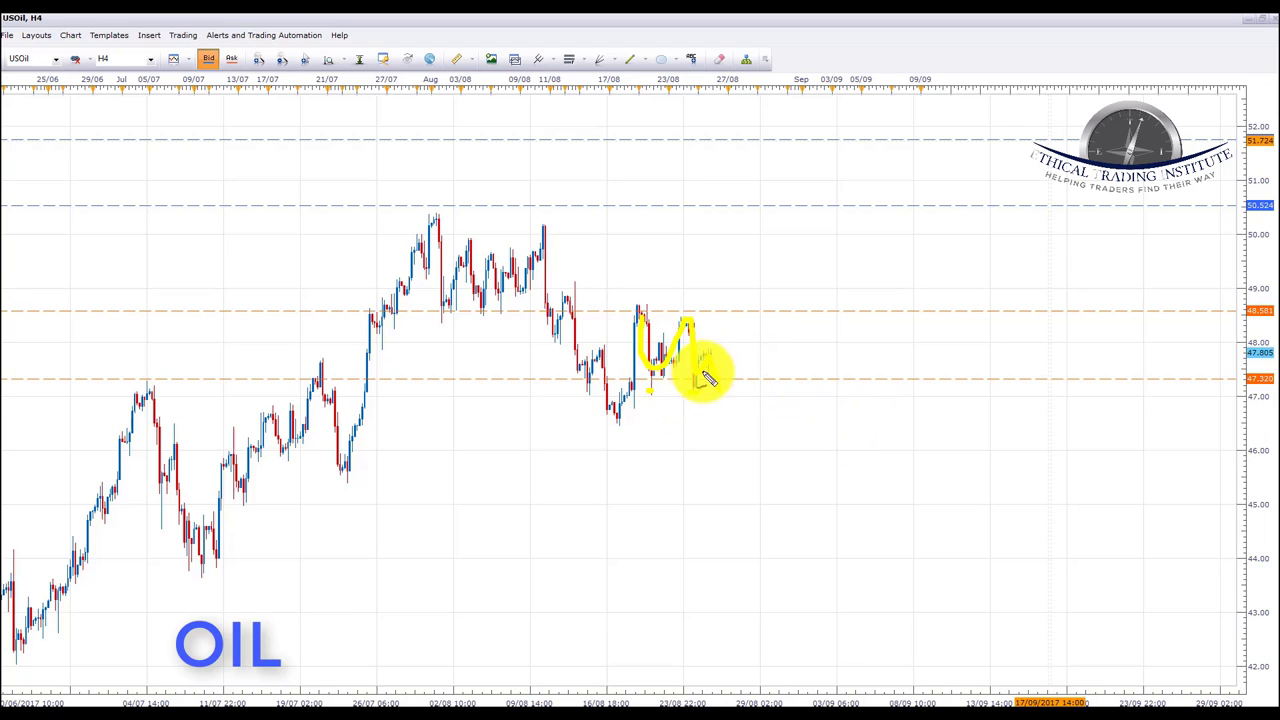
left_click_drag(750, 352, 772, 300)
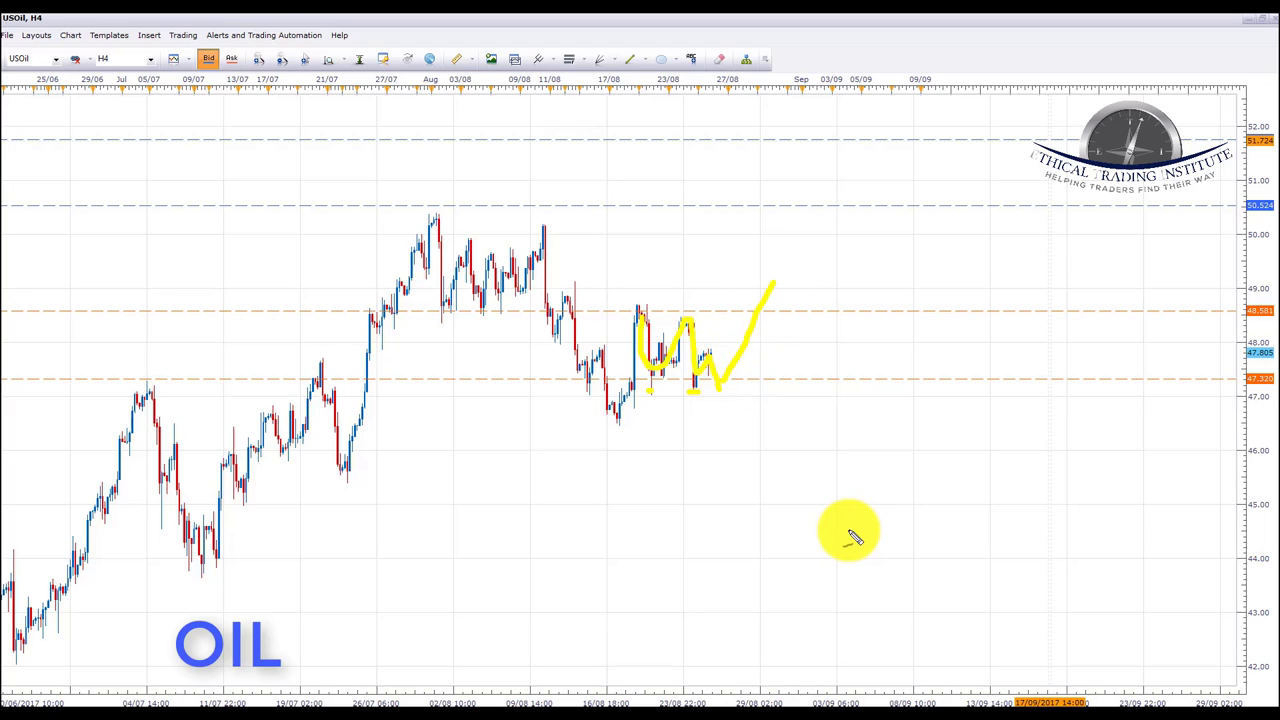
mouse_move(780, 290)
left_mouse_down()
mouse_move(797, 299)
mouse_move(834, 232)
mouse_move(849, 235)
left_mouse_up()
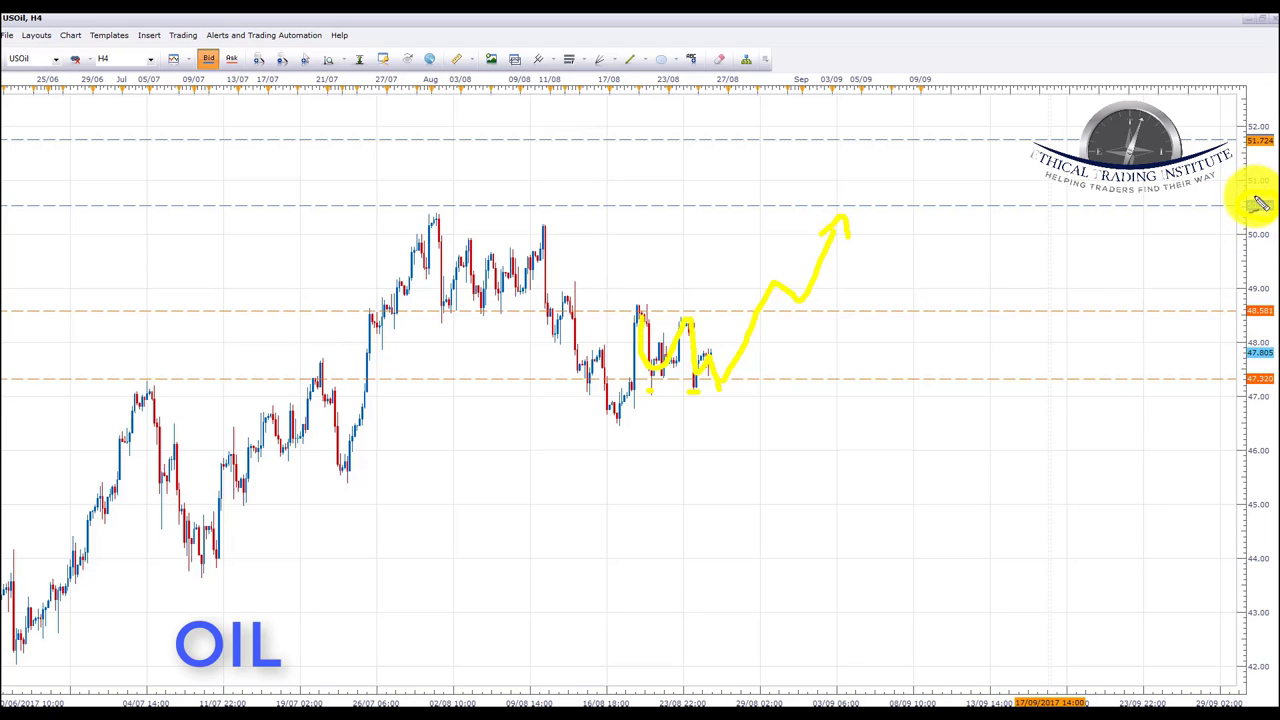
left_click_drag(1265, 130, 1262, 128)
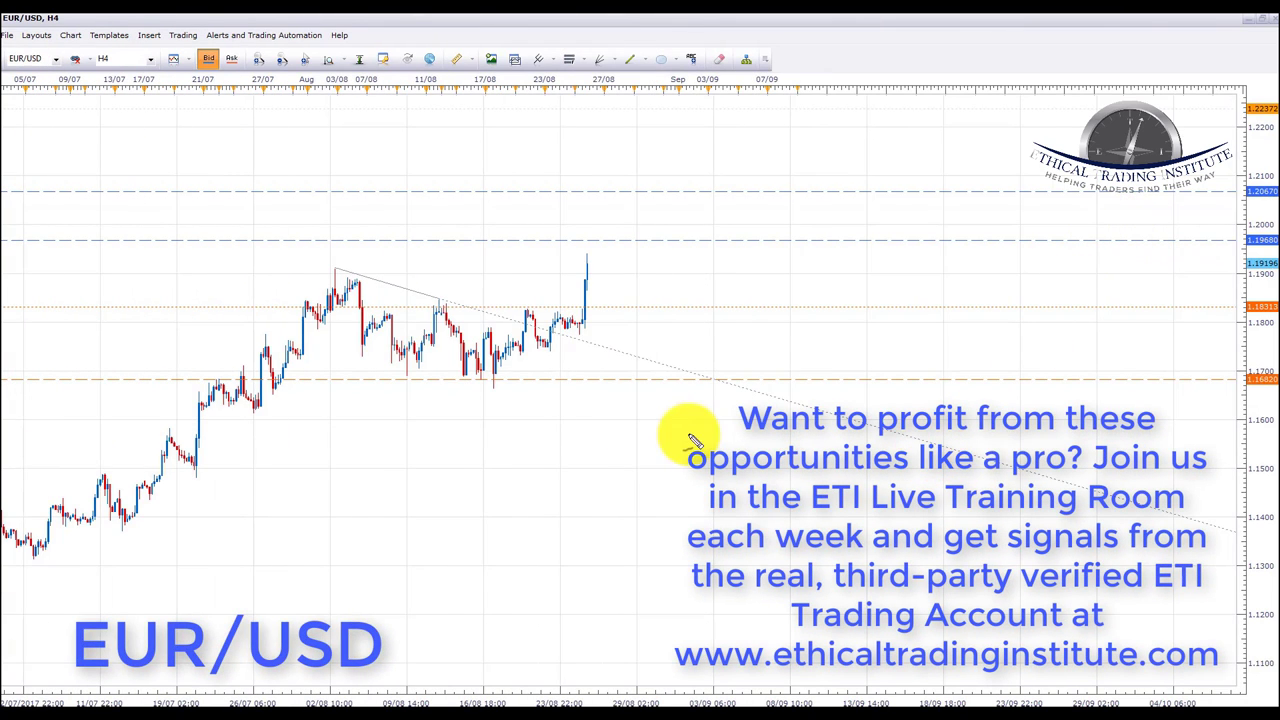
Step: Mark two trendline highs, underline support lows and circle the support, 1.19680 and 1.20670 levels
left_click(435, 295)
left_click(330, 270)
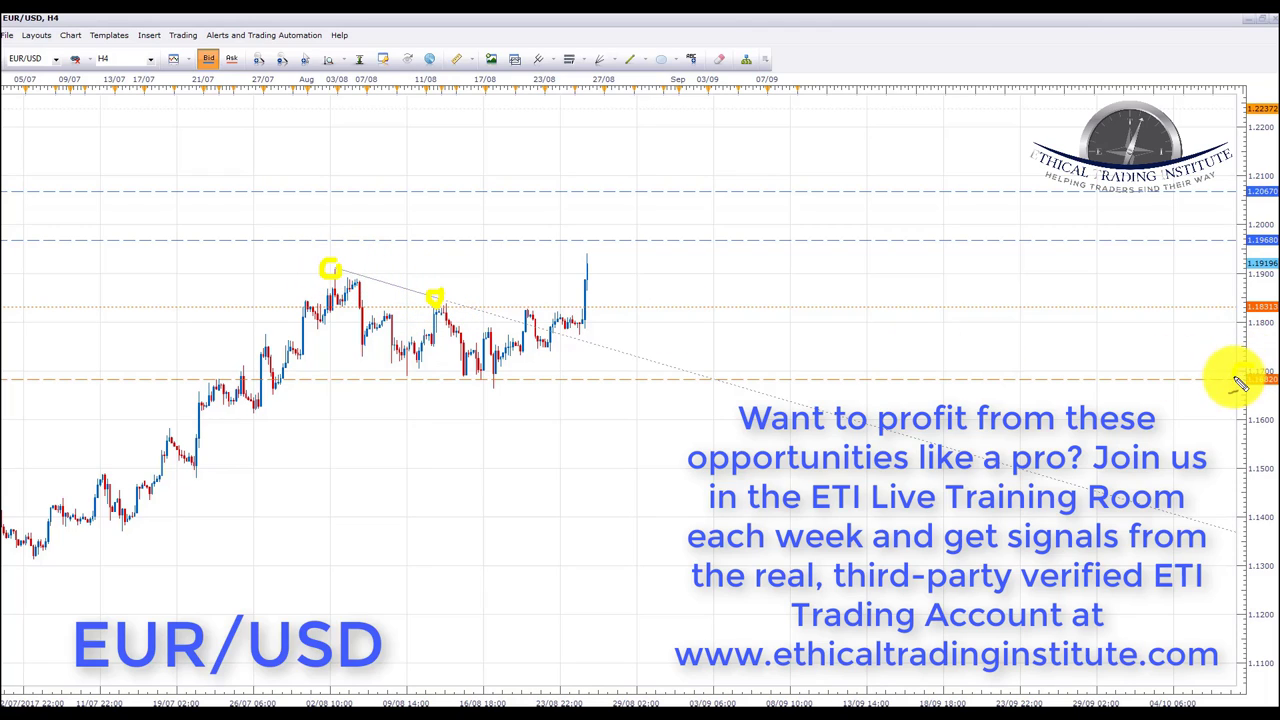
left_click_drag(1267, 373, 1262, 366)
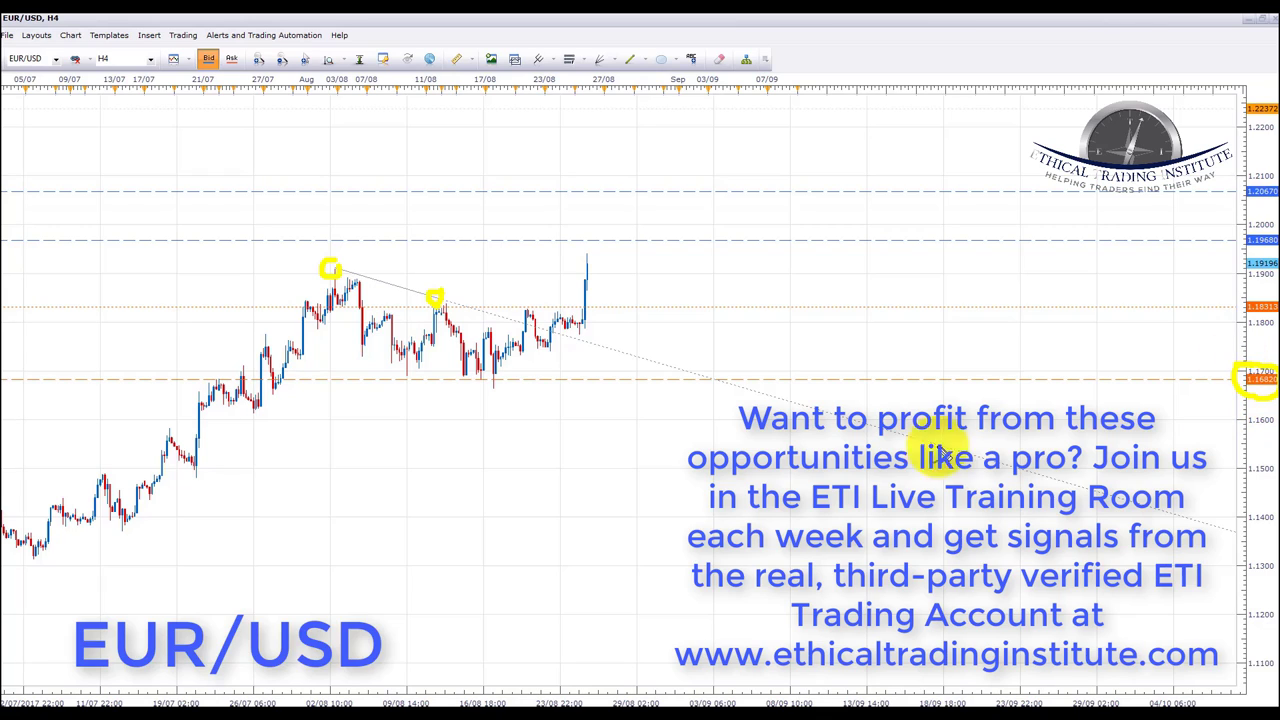
left_click_drag(460, 377, 500, 377)
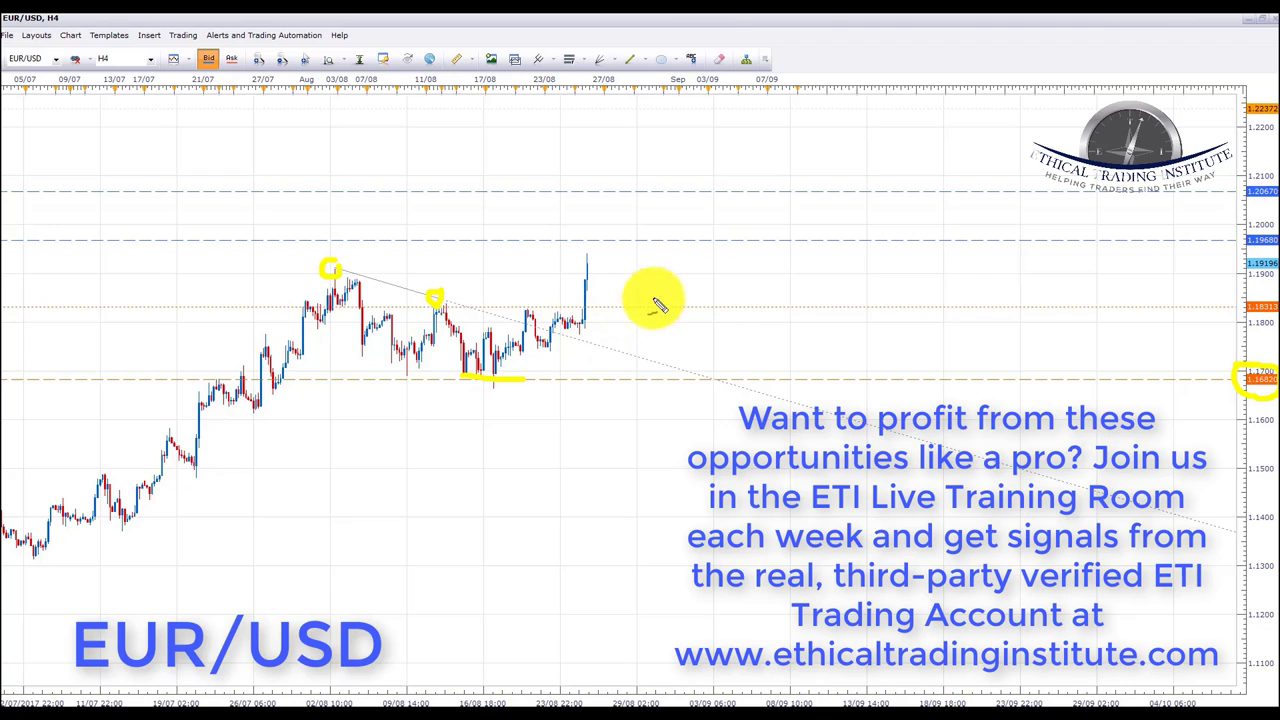
mouse_move(1229, 229)
left_mouse_down()
mouse_move(1234, 251)
mouse_move(1266, 263)
left_mouse_up()
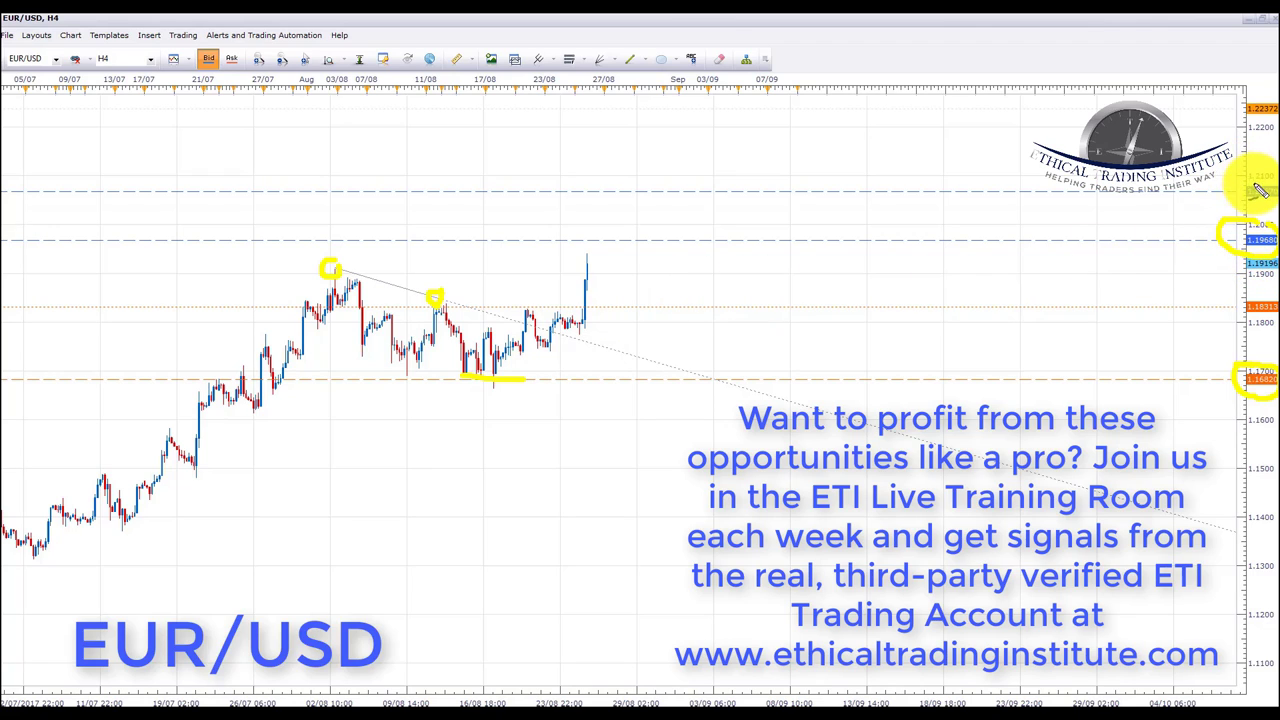
left_click_drag(1268, 185, 1250, 205)
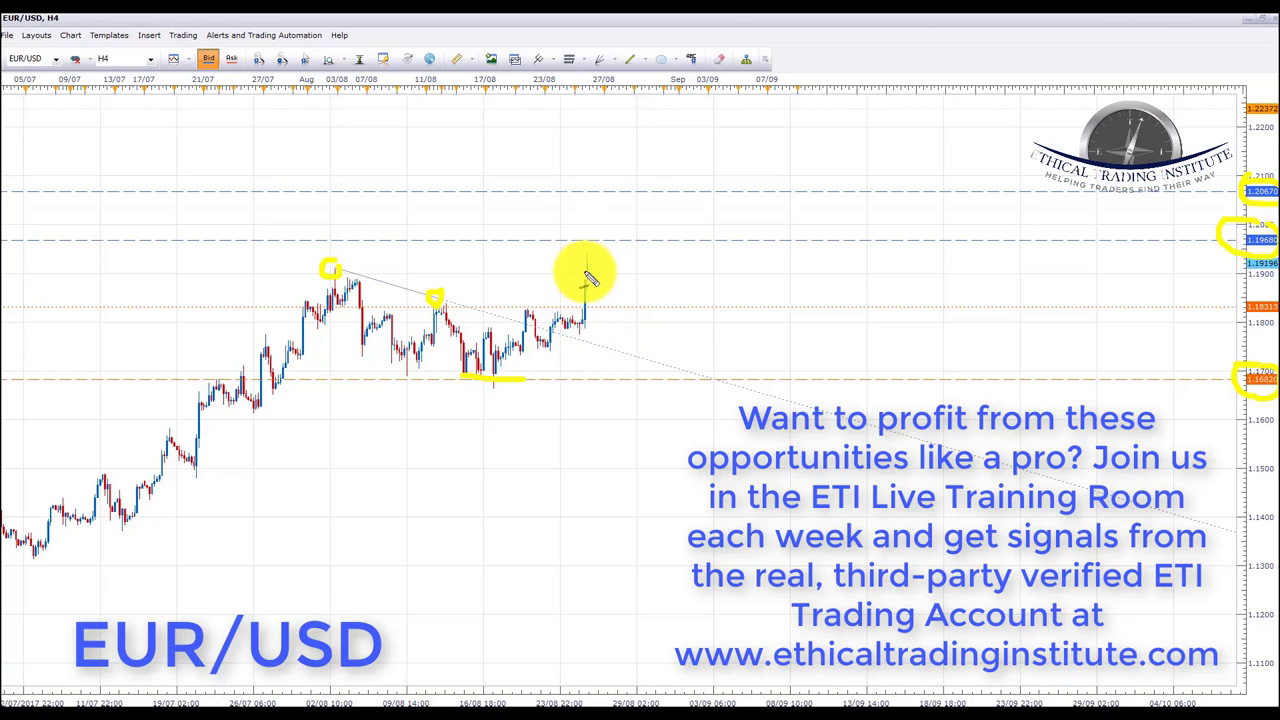
Step: Sketch a pullback, circle the middle orange level and draw a projected rise with an arrowhead
left_click_drag(589, 268, 619, 298)
mouse_move(1265, 302)
left_mouse_down()
mouse_move(1229, 286)
mouse_move(1234, 320)
mouse_move(1275, 322)
left_mouse_up()
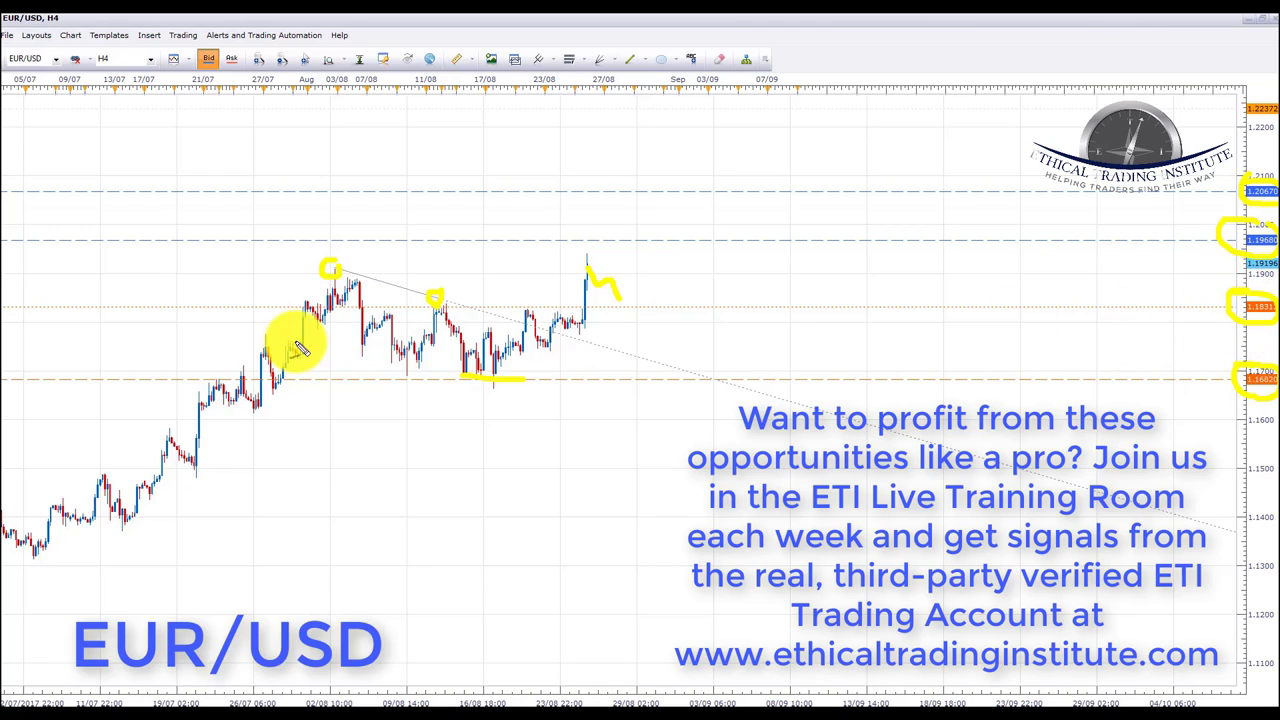
left_click_drag(302, 305, 392, 305)
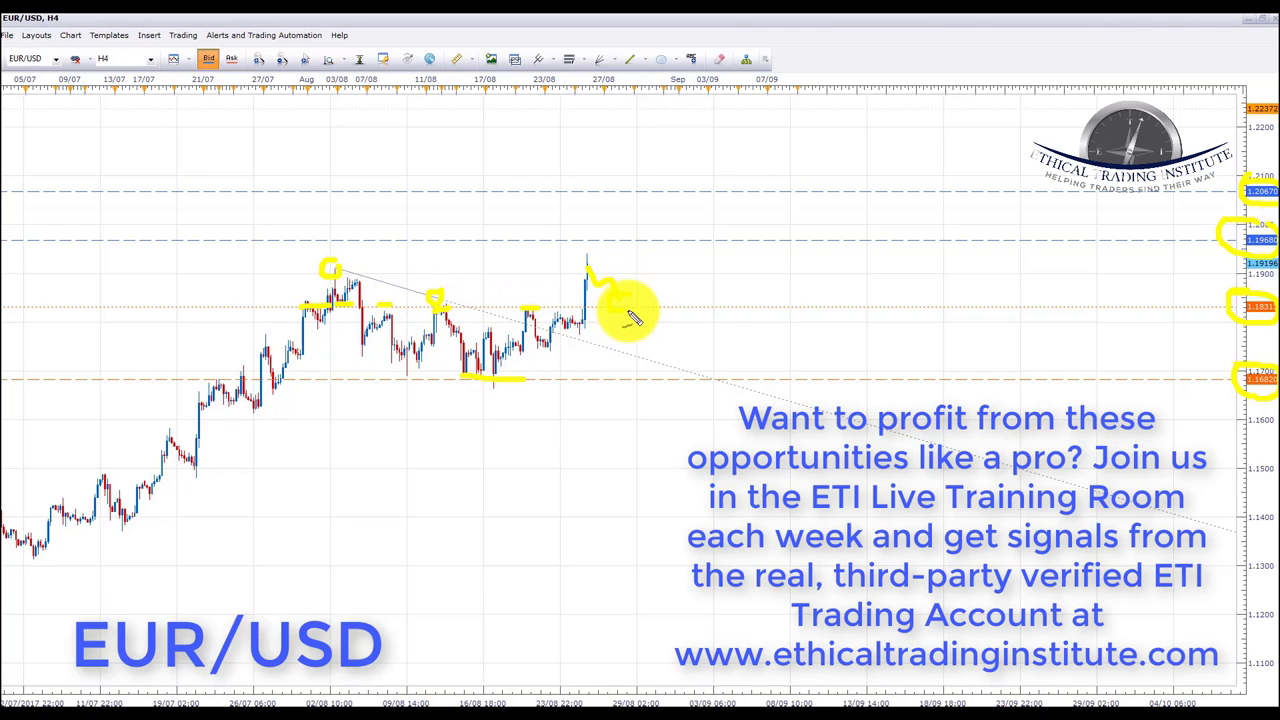
left_click_drag(637, 308, 655, 266)
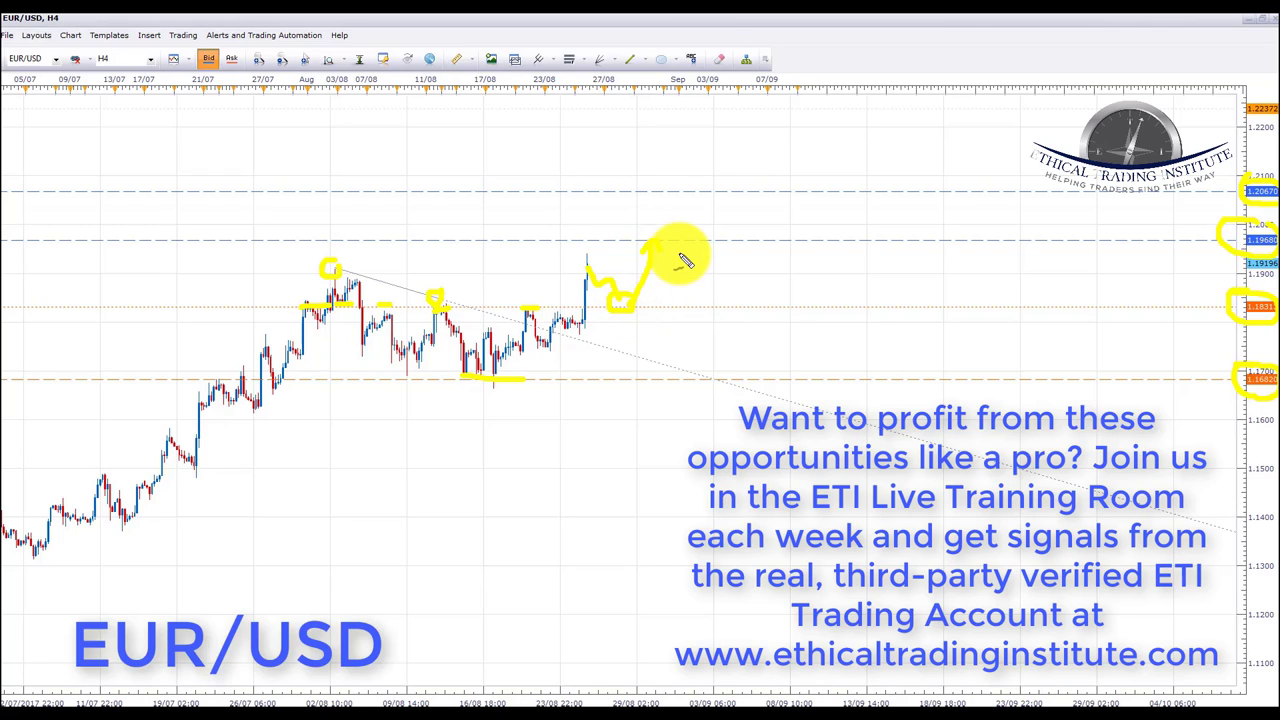
left_click_drag(655, 235, 675, 207)
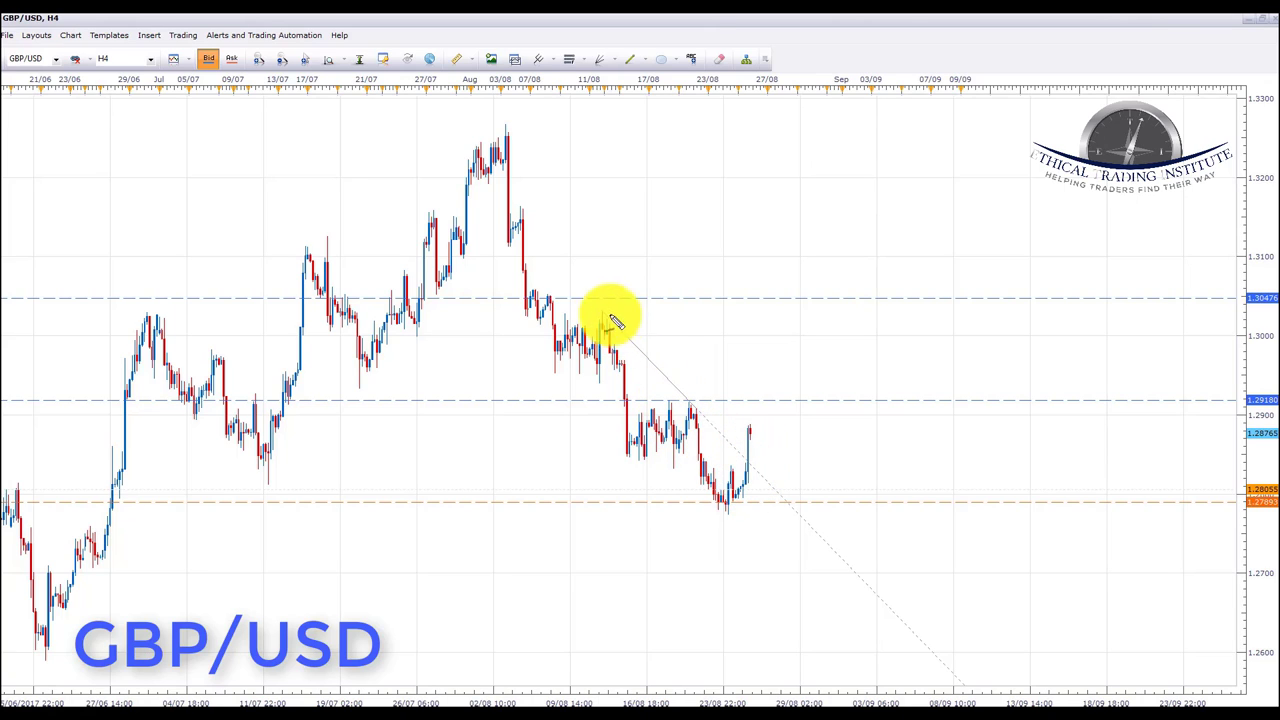
Step: Mark the first trendline high, sketch a dip and rise, and circle 1.29180
mouse_move(607, 305)
left_mouse_down()
mouse_move(695, 409)
mouse_move(687, 400)
left_mouse_up()
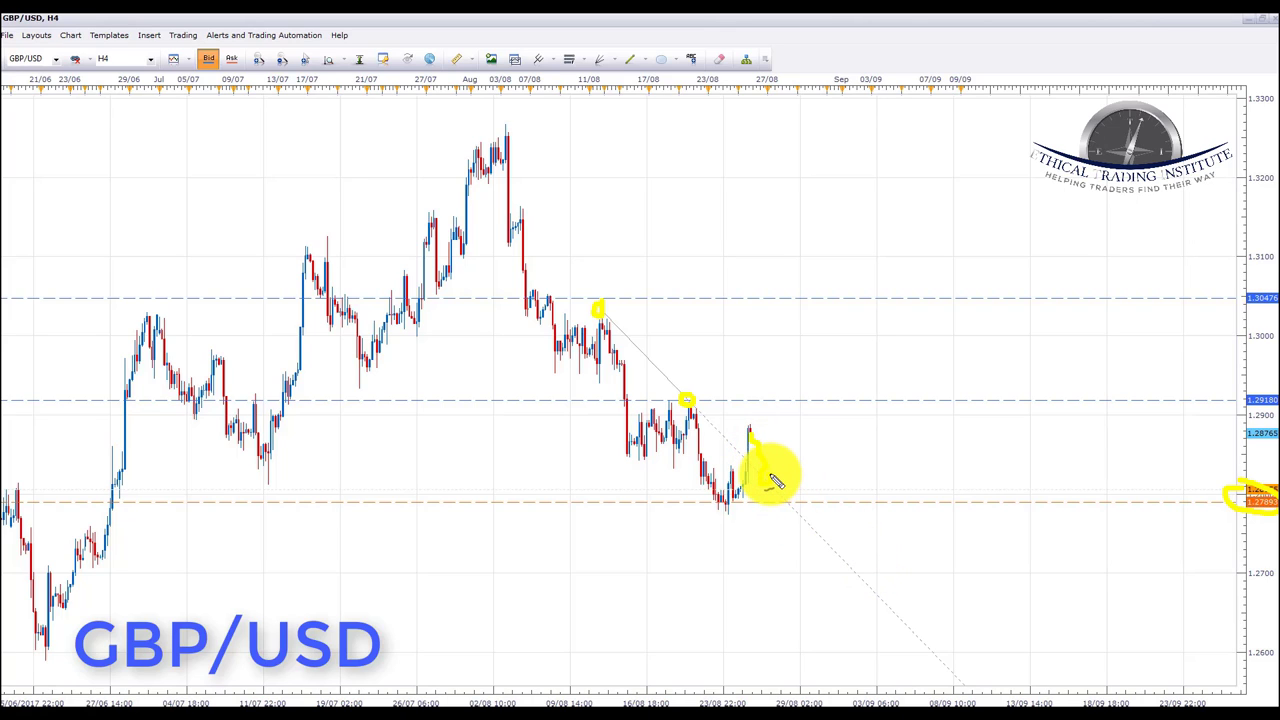
left_click_drag(780, 474, 810, 404)
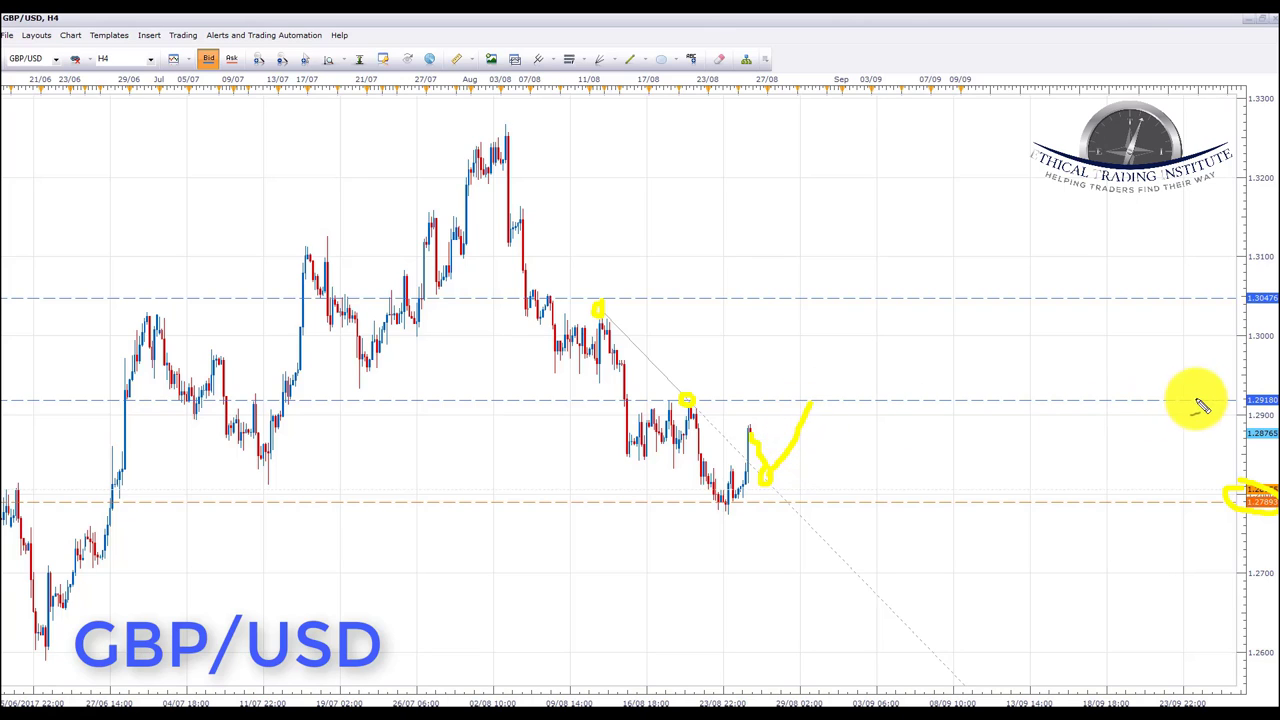
left_click_drag(1237, 422, 1265, 426)
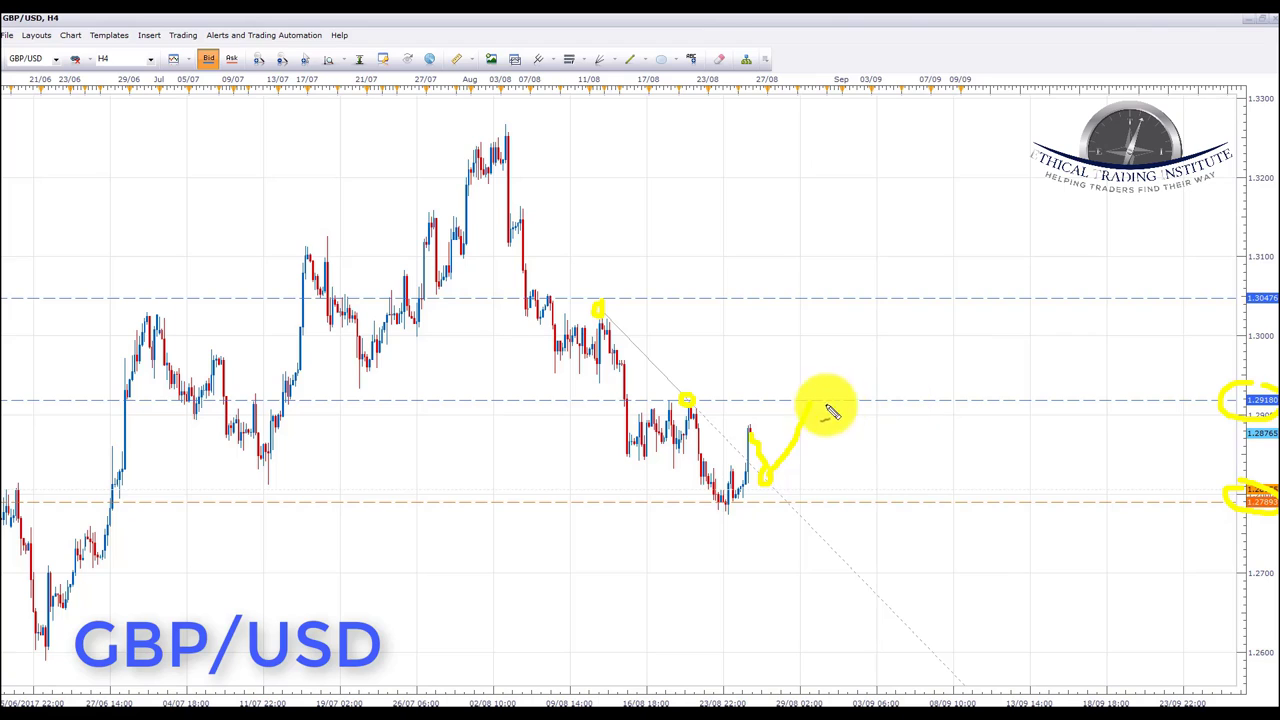
left_click_drag(820, 386, 862, 312)
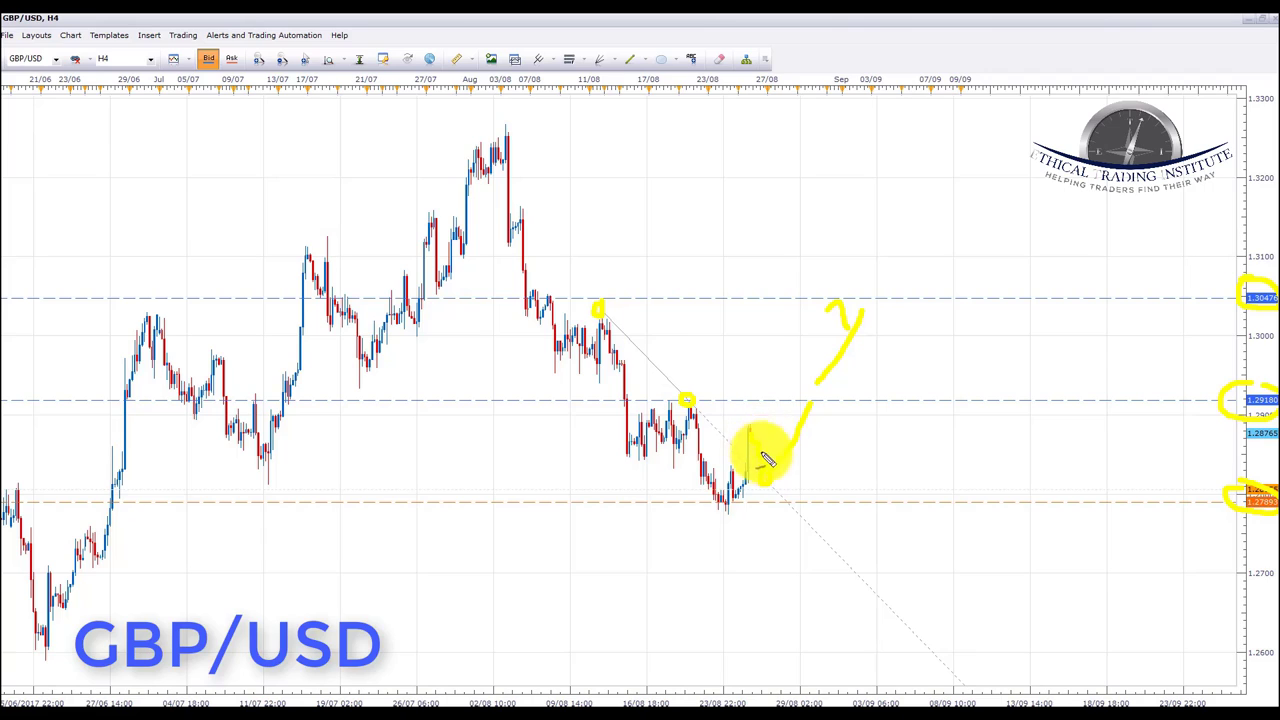
Step: Underline 1.2918 resistance and sketch the pullback and swing back to support
left_click_drag(740, 401, 836, 404)
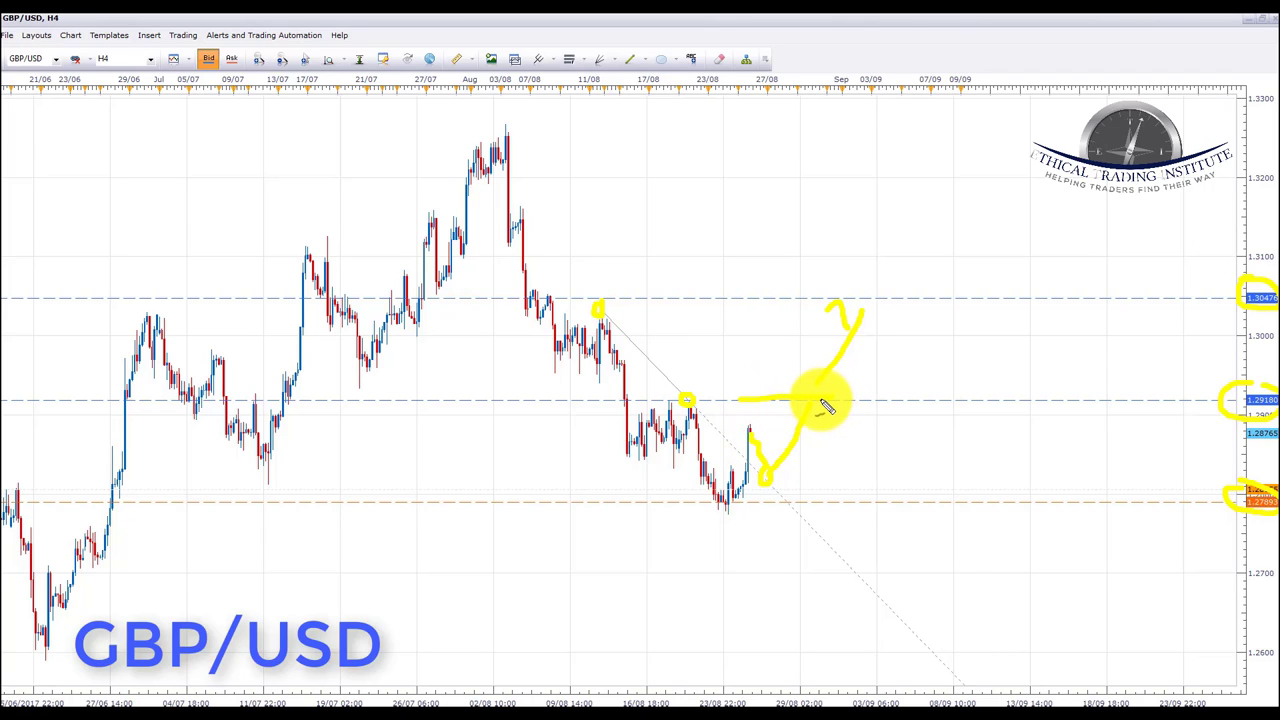
mouse_move(818, 428)
left_mouse_down()
mouse_move(857, 471)
mouse_move(862, 502)
left_mouse_up()
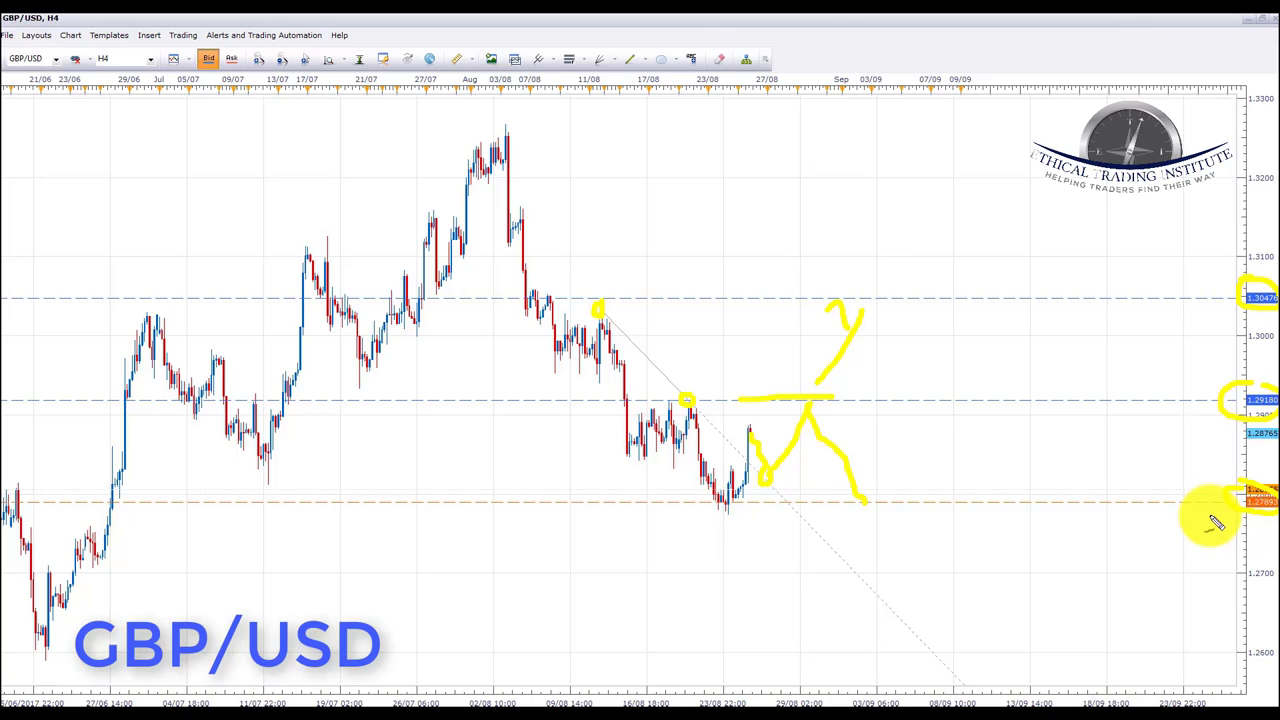
mouse_move(866, 502)
left_mouse_down()
mouse_move(923, 428)
mouse_move(955, 500)
left_mouse_up()
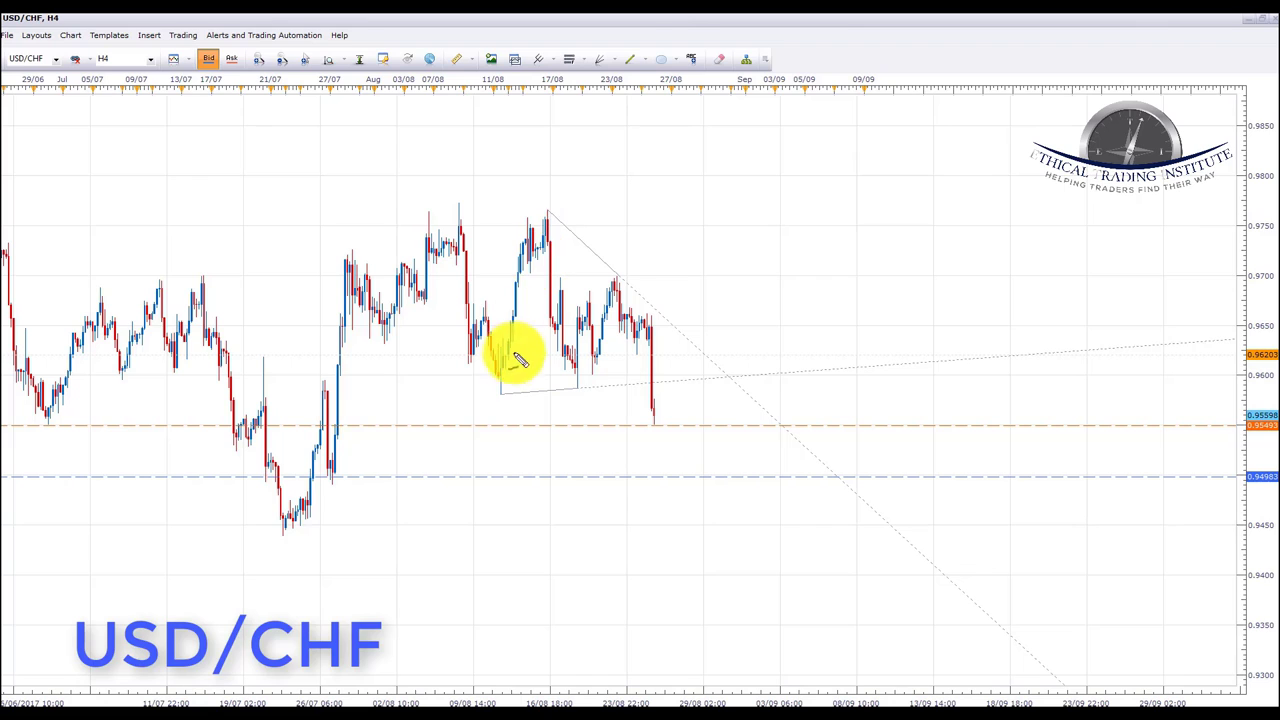
Step: Trace the recent USD/CHF swings with an arrow at the breakdown, then clear them
mouse_move(503, 368)
left_mouse_down()
mouse_move(548, 232)
mouse_move(571, 333)
mouse_move(591, 351)
mouse_move(609, 287)
mouse_move(641, 332)
mouse_move(652, 383)
left_mouse_up()
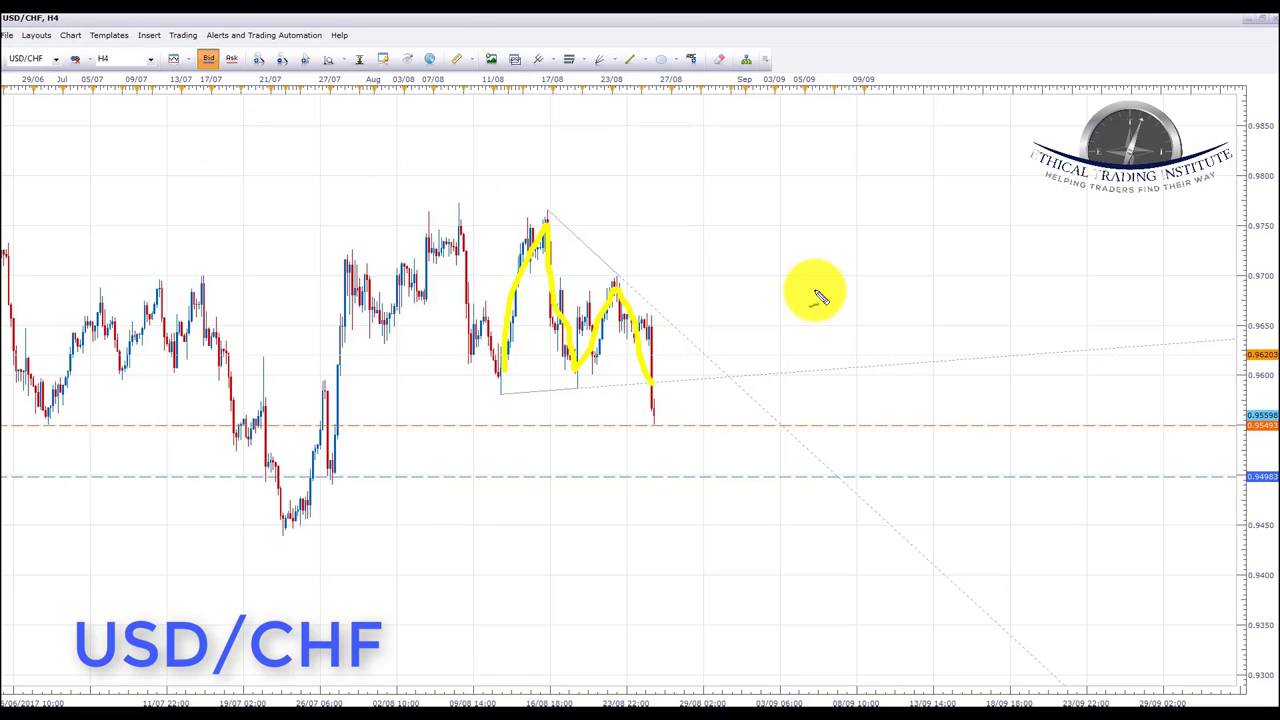
left_click_drag(768, 318, 676, 376)
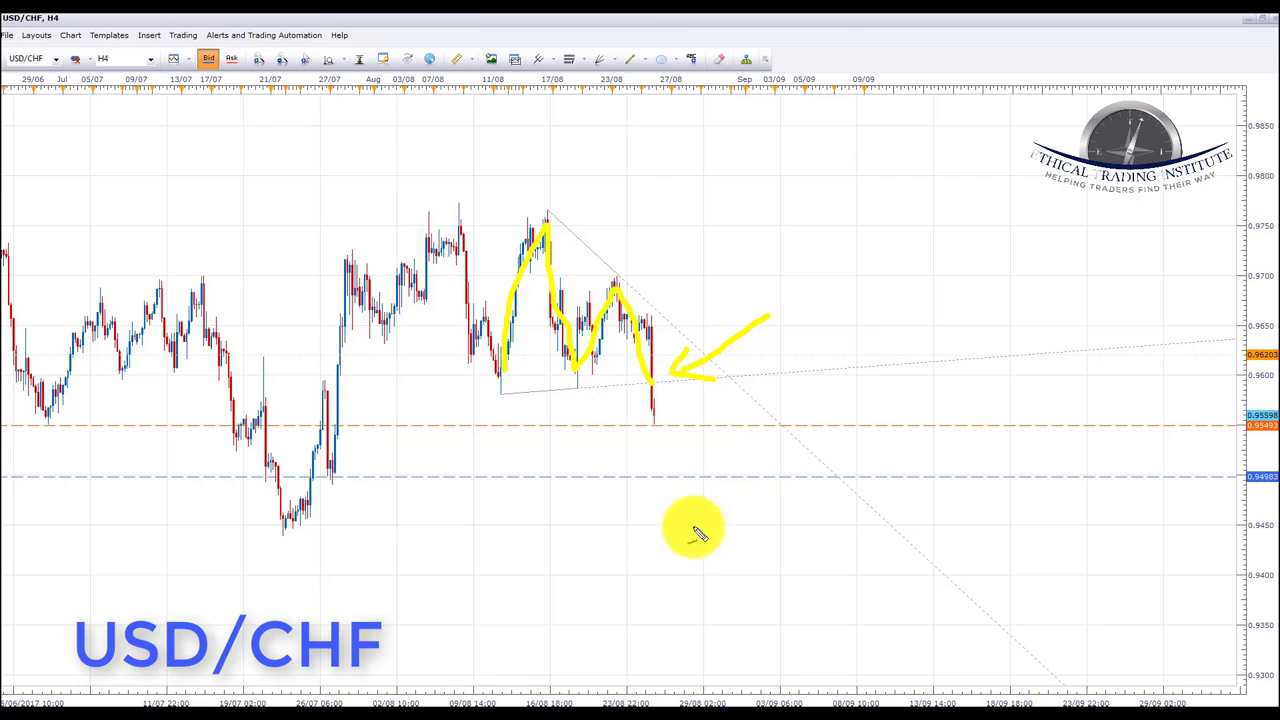
key("Escape")
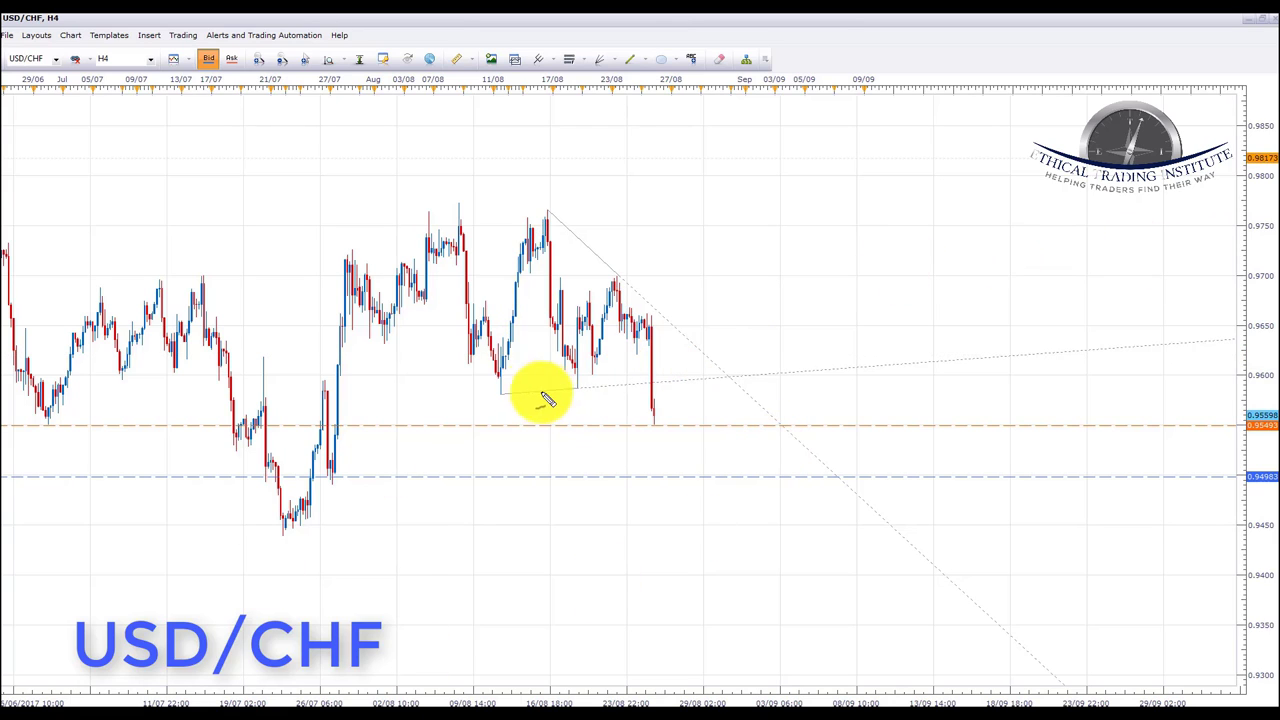
Step: Outline the triangle's boundaries, sketch the path along the orange level, clear, and redraw a projected zigzag
left_click_drag(506, 392, 704, 376)
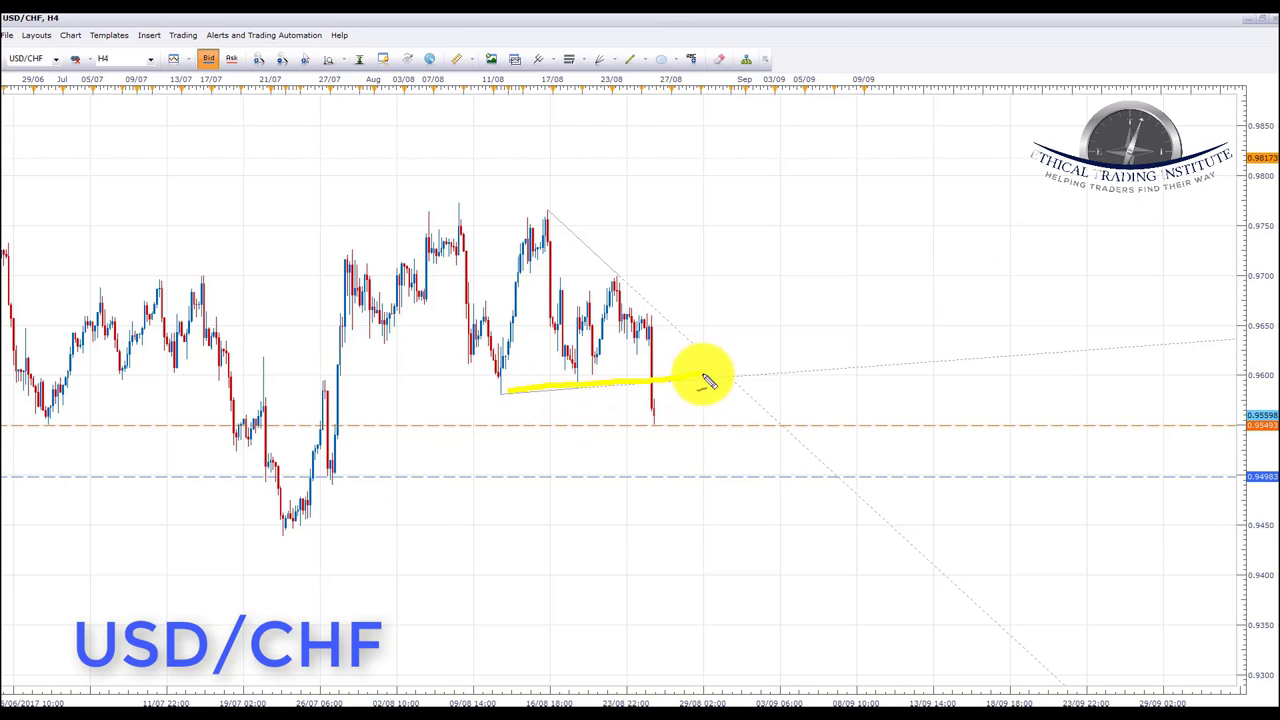
mouse_move(578, 243)
left_mouse_down()
mouse_move(666, 300)
mouse_move(697, 348)
left_mouse_up()
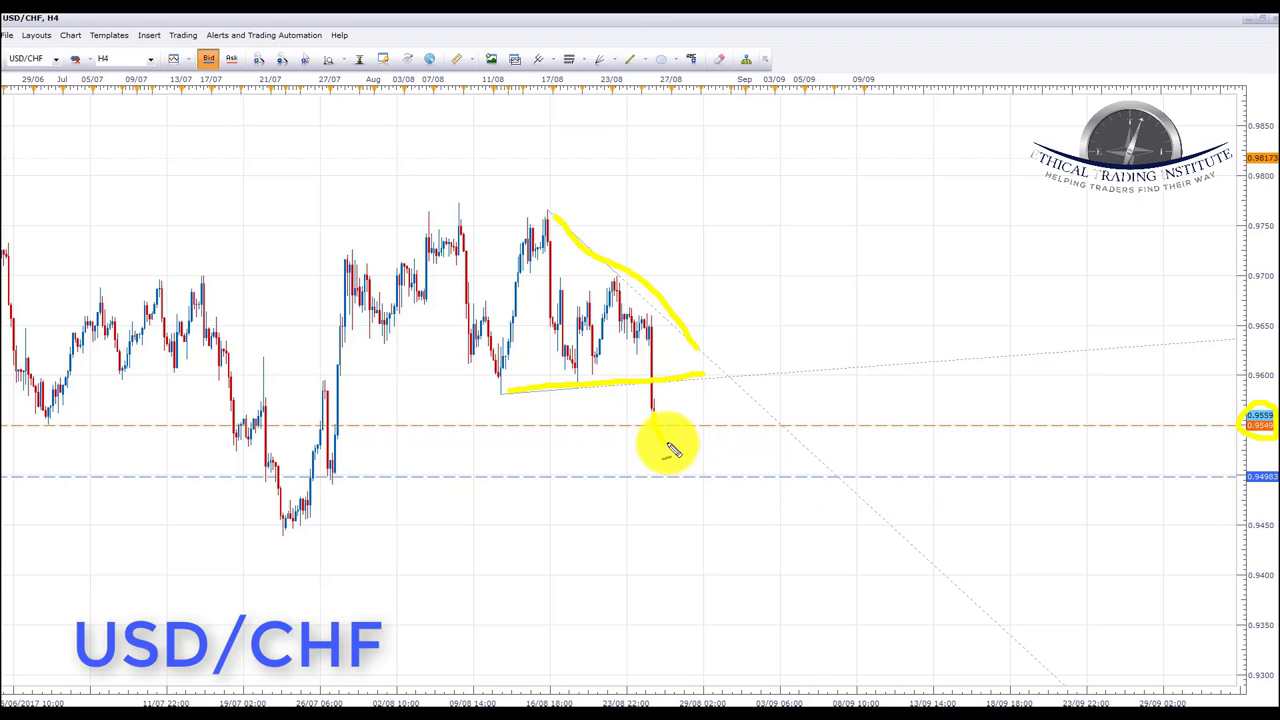
mouse_move(703, 441)
left_mouse_down()
mouse_move(733, 446)
mouse_move(694, 445)
mouse_move(716, 437)
left_mouse_up()
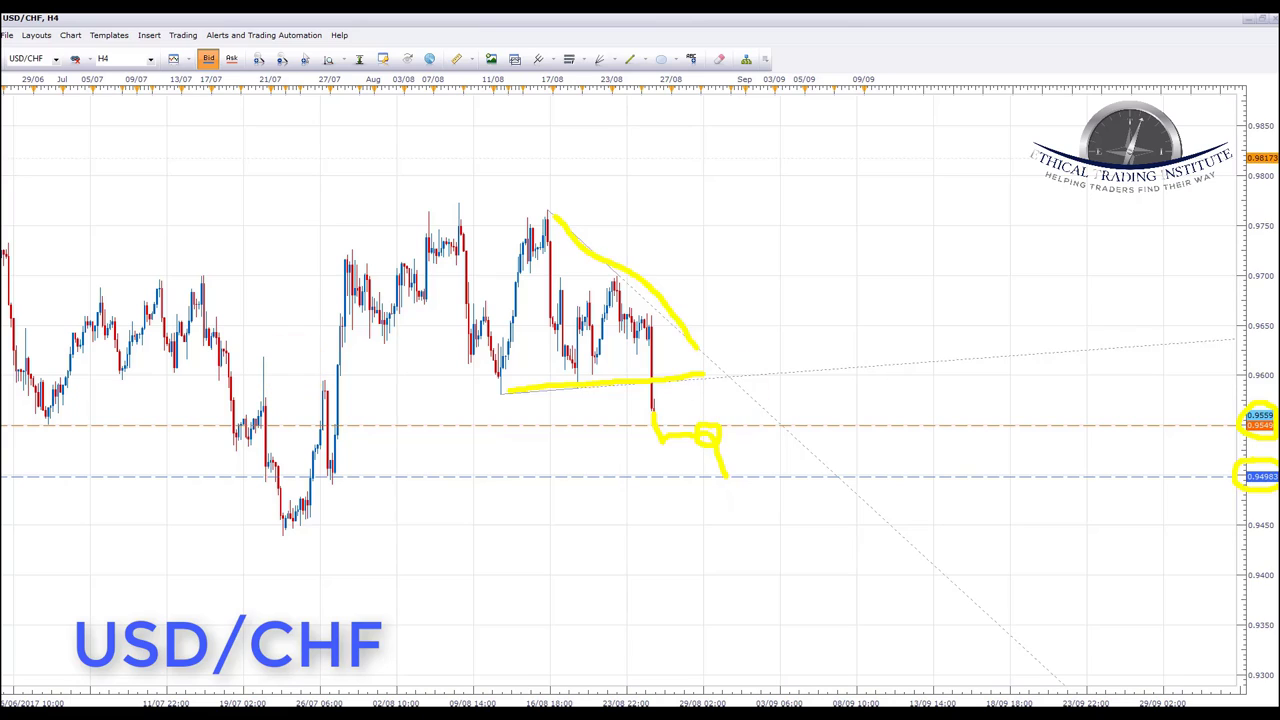
key("Escape")
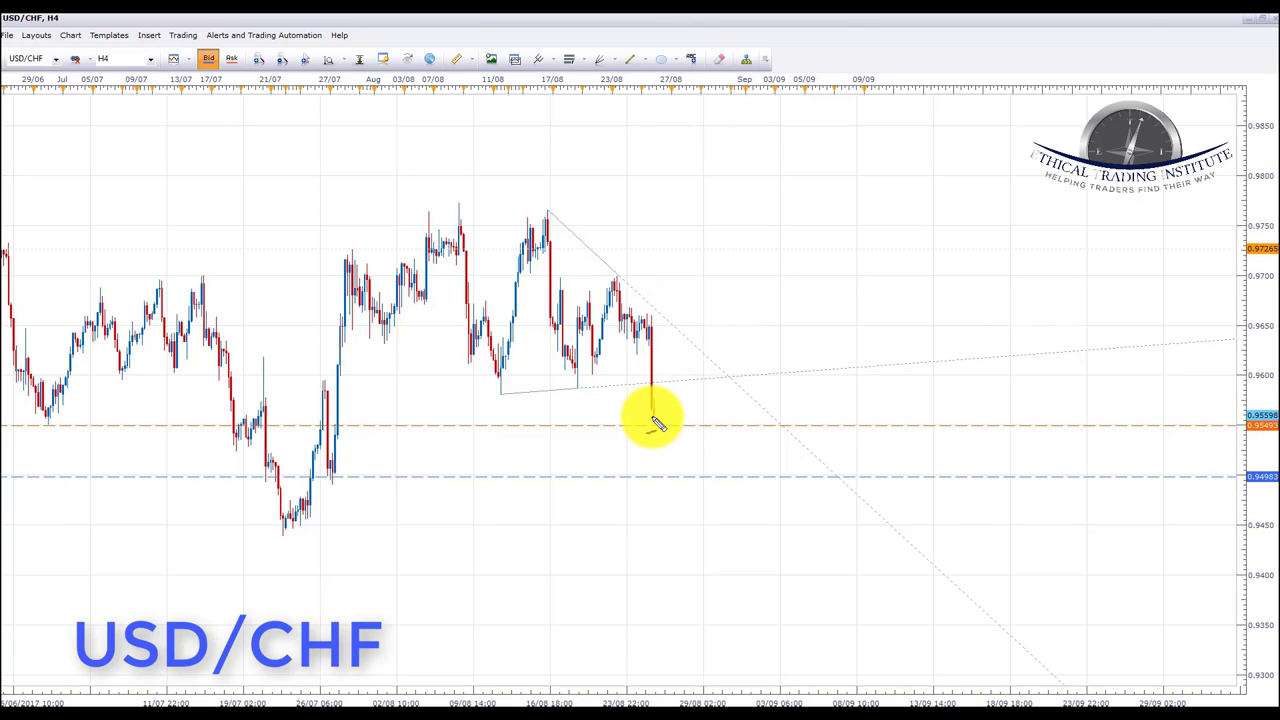
left_click_drag(655, 420, 710, 363)
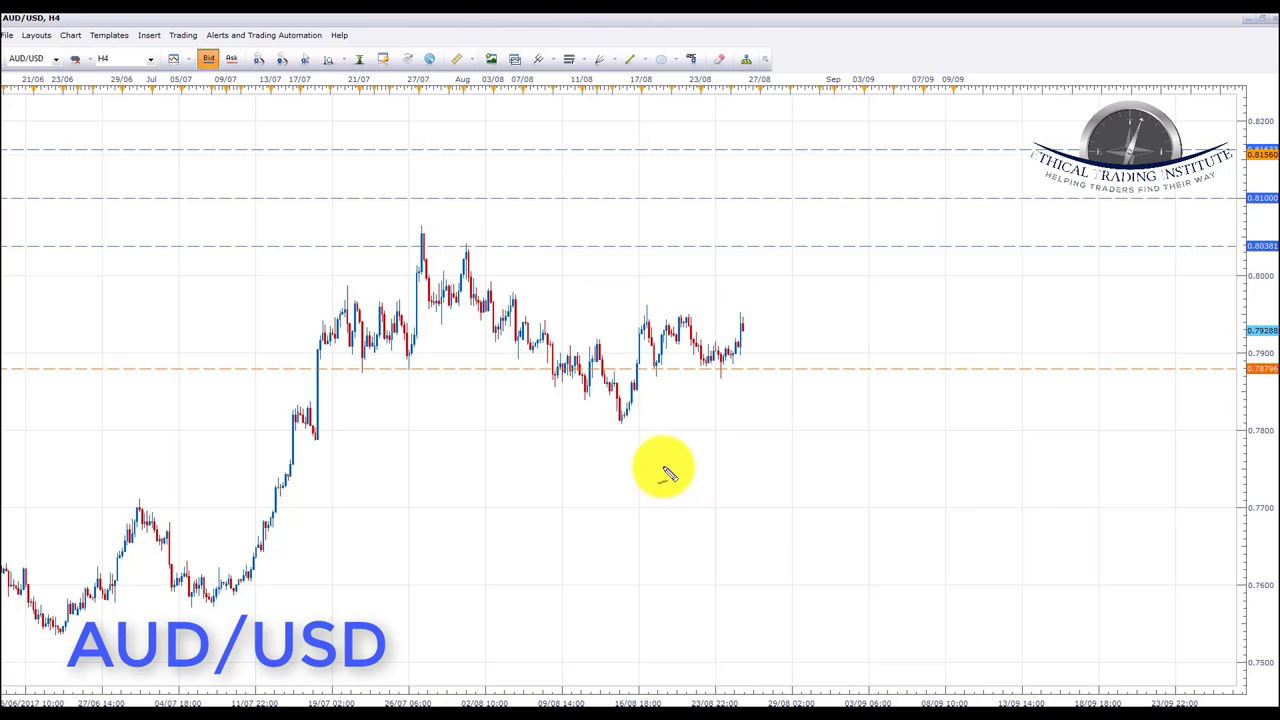
mouse_move(62, 622)
left_mouse_down()
mouse_move(100, 566)
mouse_move(243, 514)
mouse_move(315, 378)
mouse_move(408, 276)
mouse_move(581, 341)
mouse_move(626, 398)
left_mouse_up()
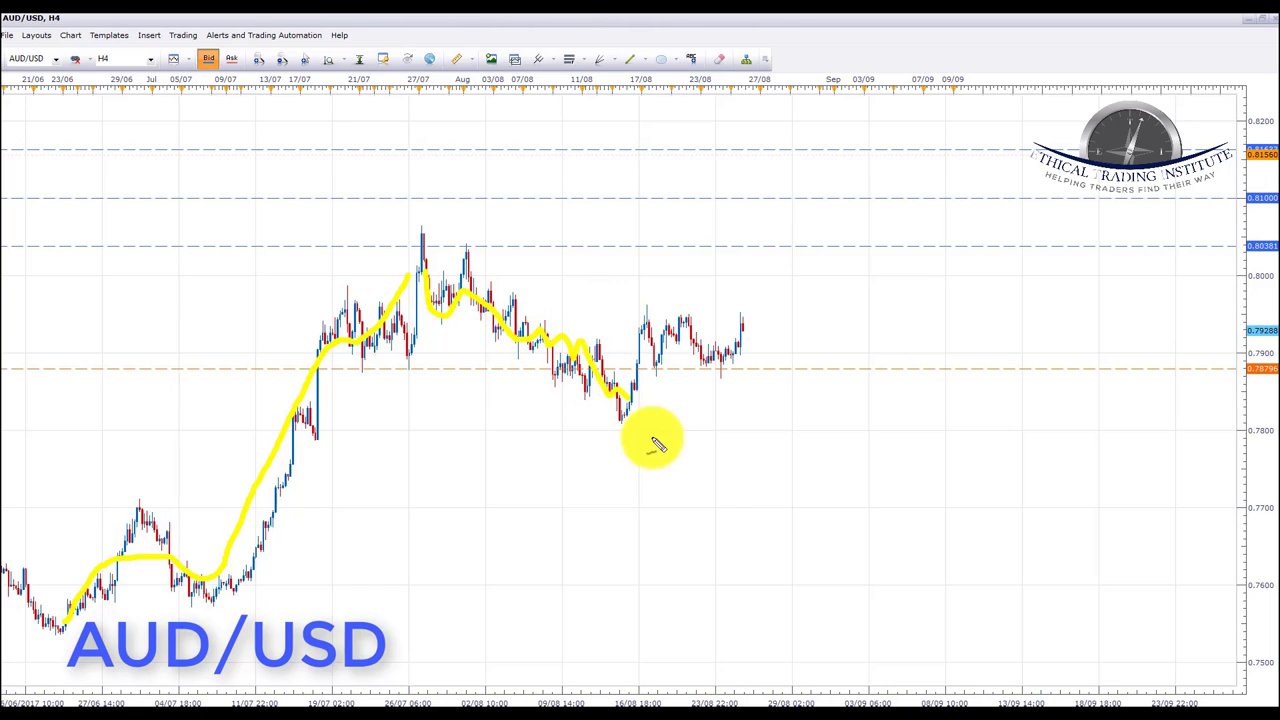
left_click_drag(628, 318, 649, 298)
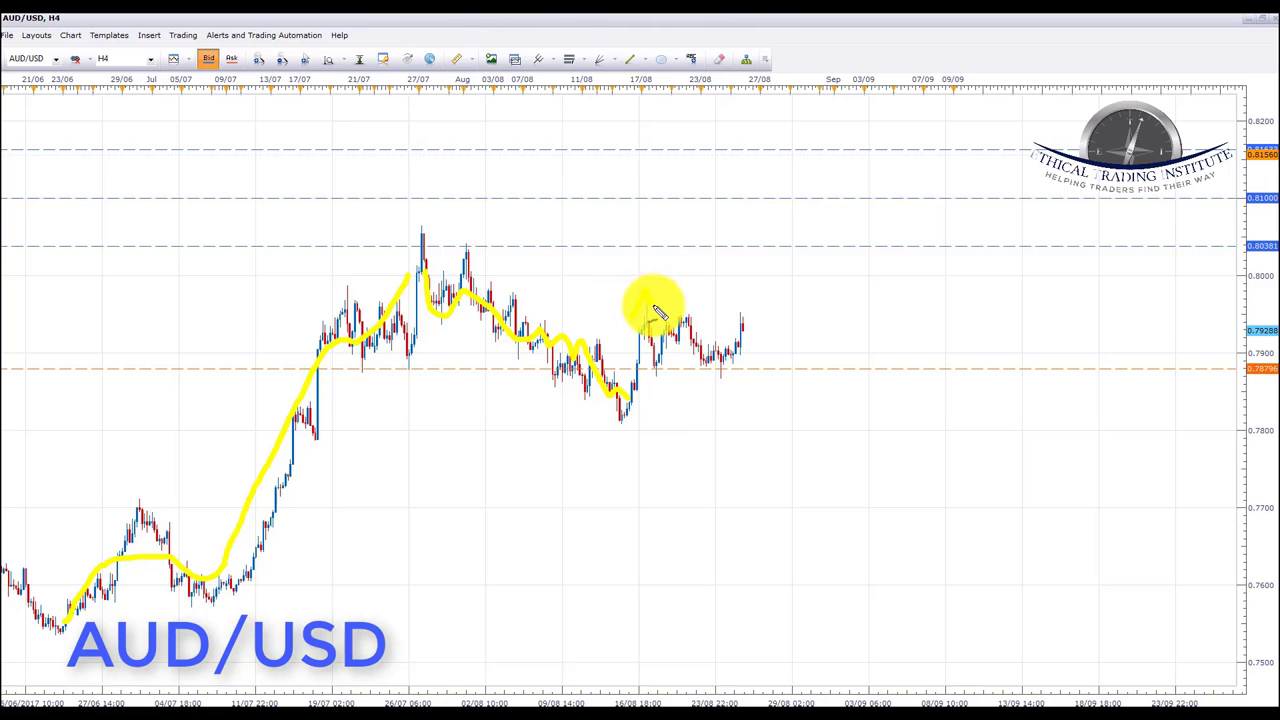
mouse_move(646, 296)
left_mouse_down()
mouse_move(651, 341)
mouse_move(680, 328)
mouse_move(720, 378)
left_mouse_up()
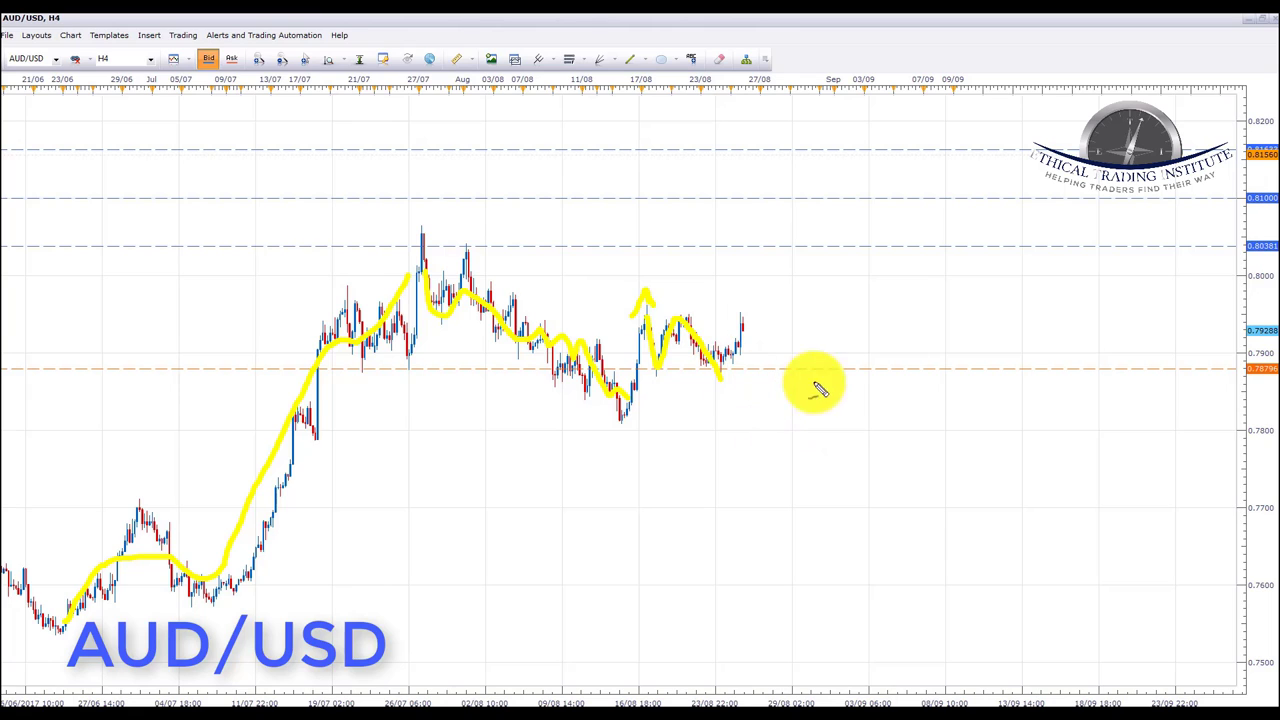
mouse_move(1254, 360)
left_mouse_down()
mouse_move(1234, 377)
mouse_move(1250, 366)
left_mouse_up()
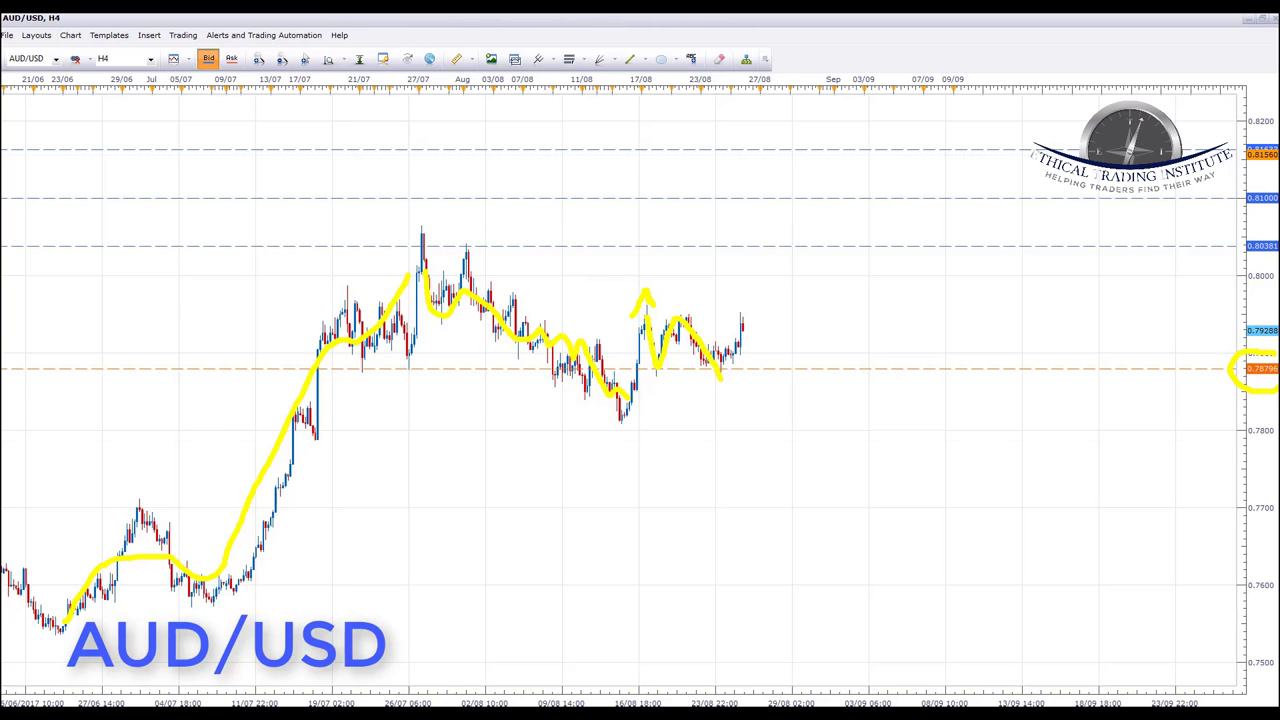
key("Escape")
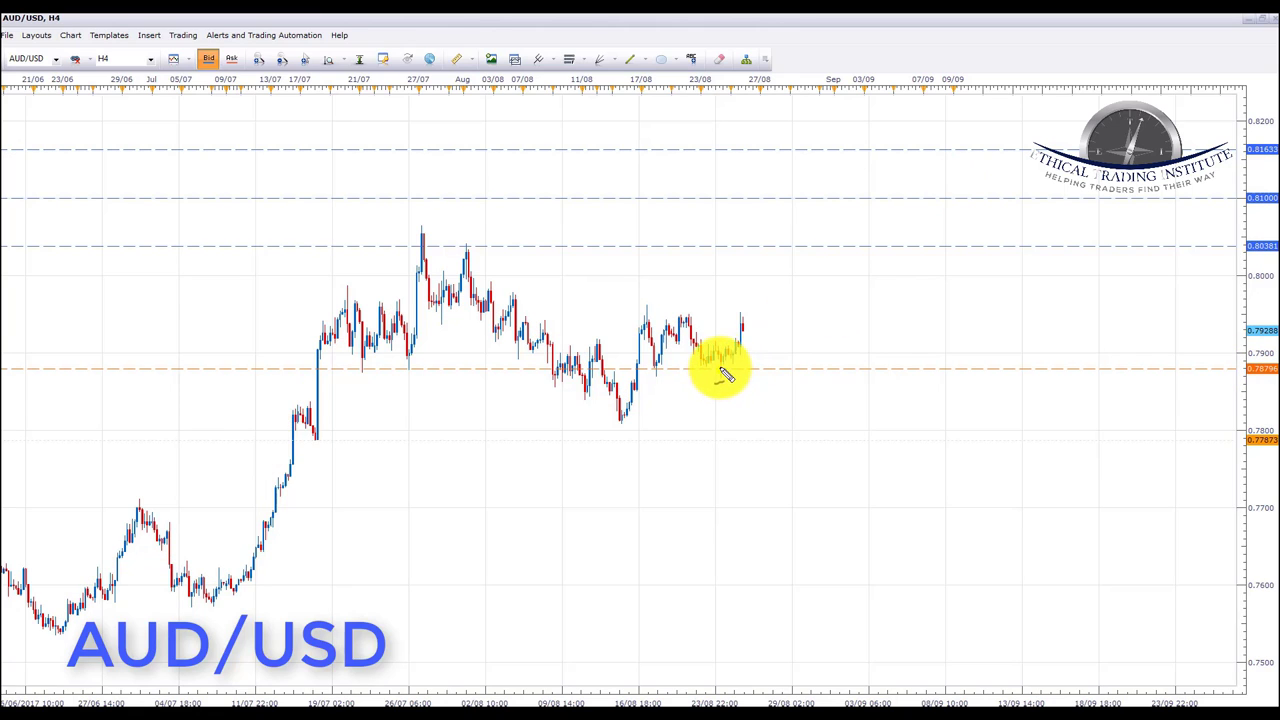
Step: Erase a W pattern, then sketch a projected rise, circle 0.80381 and mark the upper dashed level
mouse_move(648, 312)
left_mouse_down()
mouse_move(646, 351)
mouse_move(677, 323)
mouse_move(714, 372)
left_mouse_up()
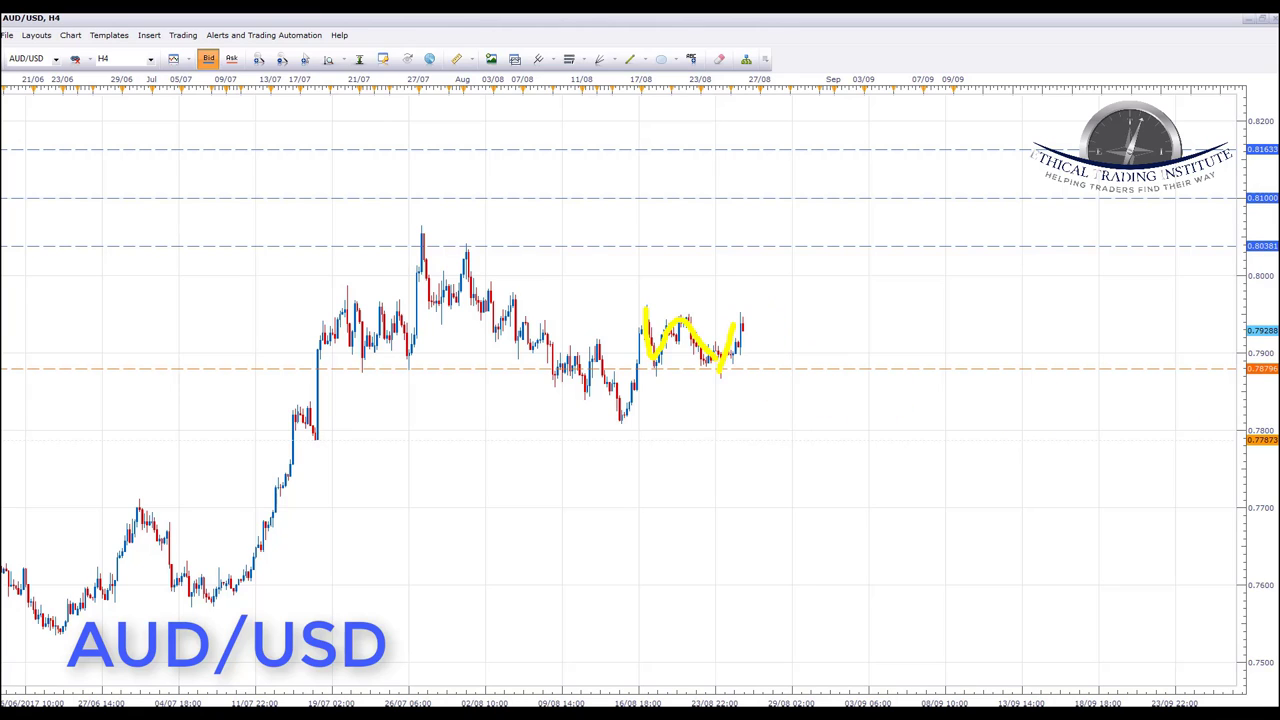
key("e")
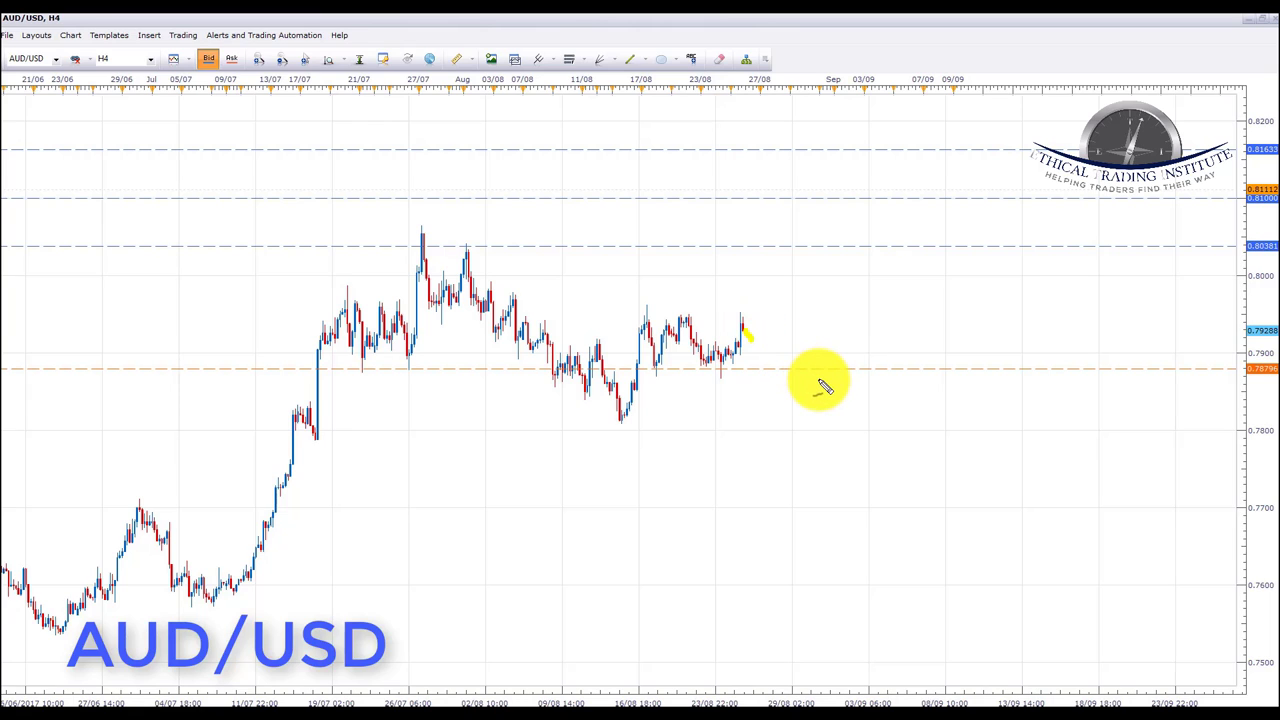
left_click_drag(762, 338, 800, 258)
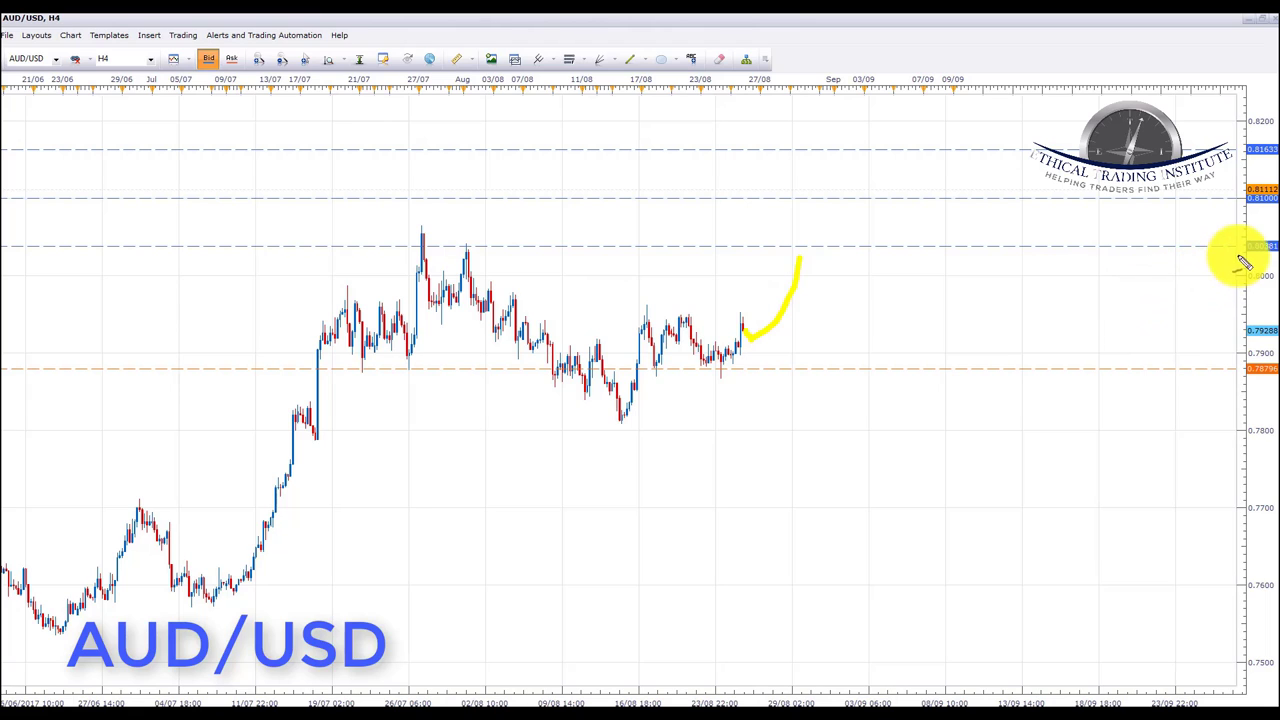
mouse_move(1240, 247)
left_mouse_down()
mouse_move(1254, 257)
mouse_move(1242, 236)
left_mouse_up()
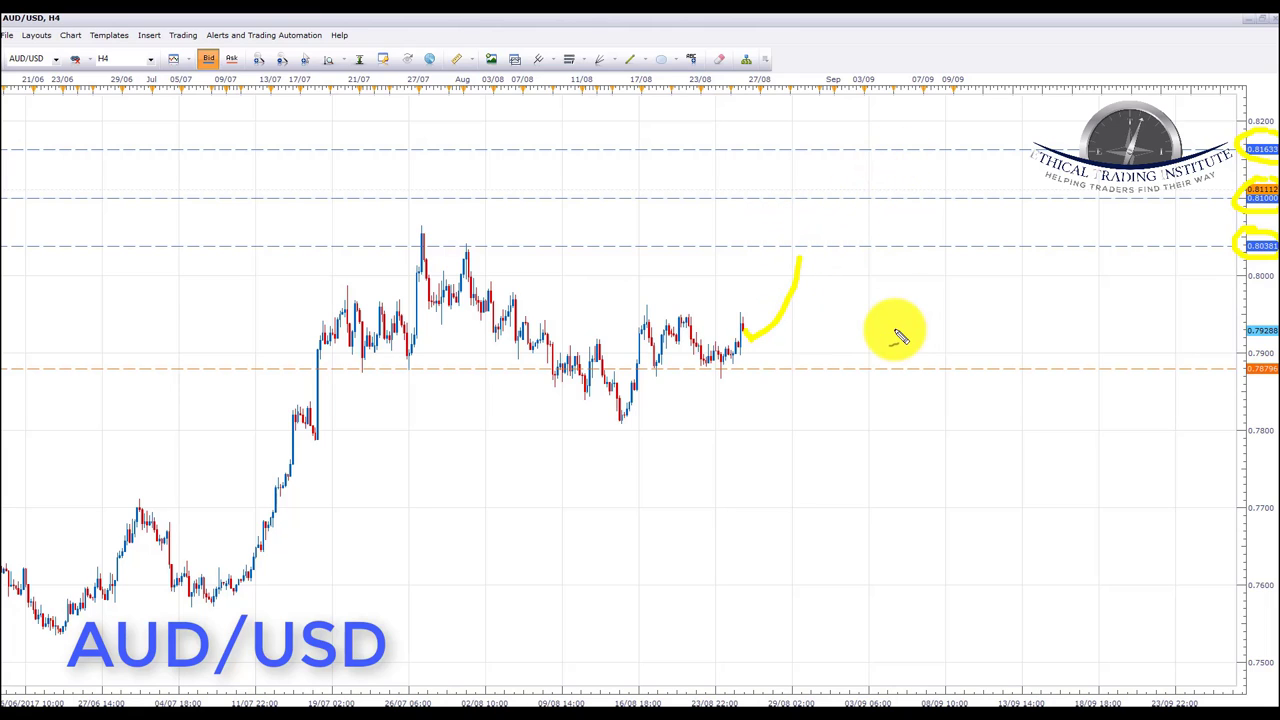
left_click_drag(736, 147, 876, 147)
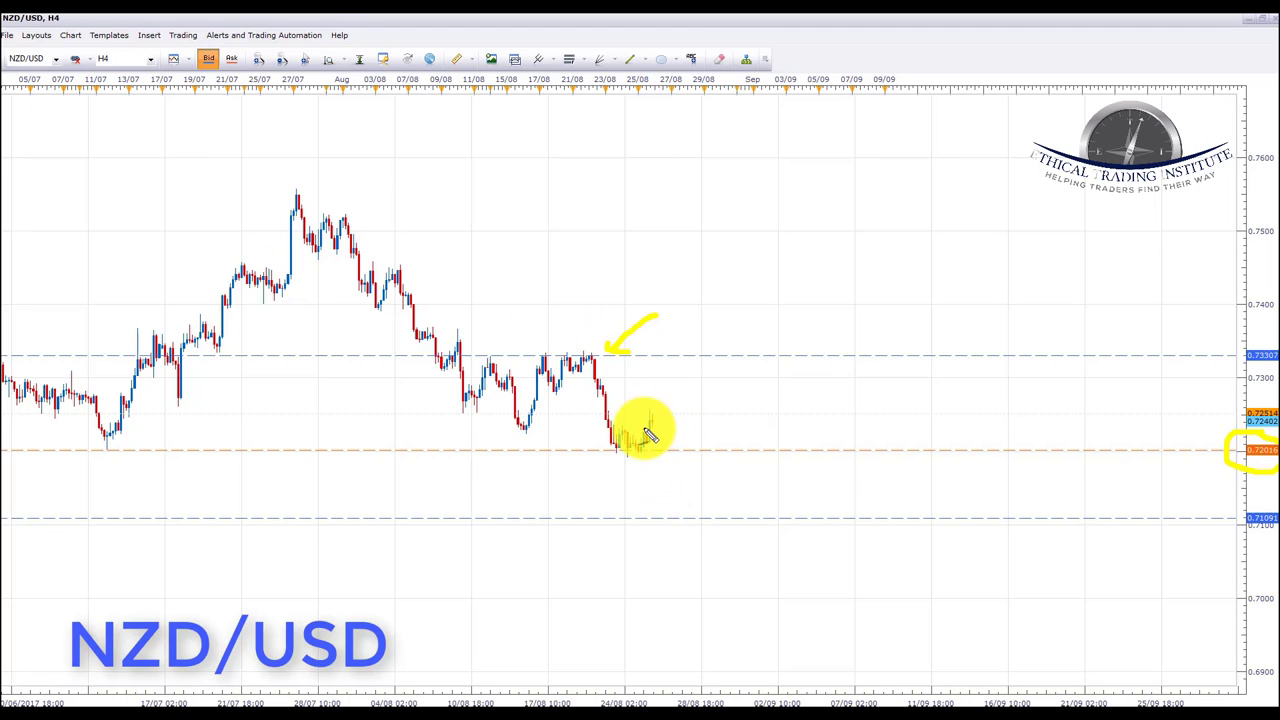
Step: Draw an arrow toward 0.7330, circle its label, sketch a dip and rebound, then clear
mouse_move(652, 422)
left_mouse_down()
mouse_move(671, 400)
mouse_move(666, 363)
mouse_move(688, 372)
left_mouse_up()
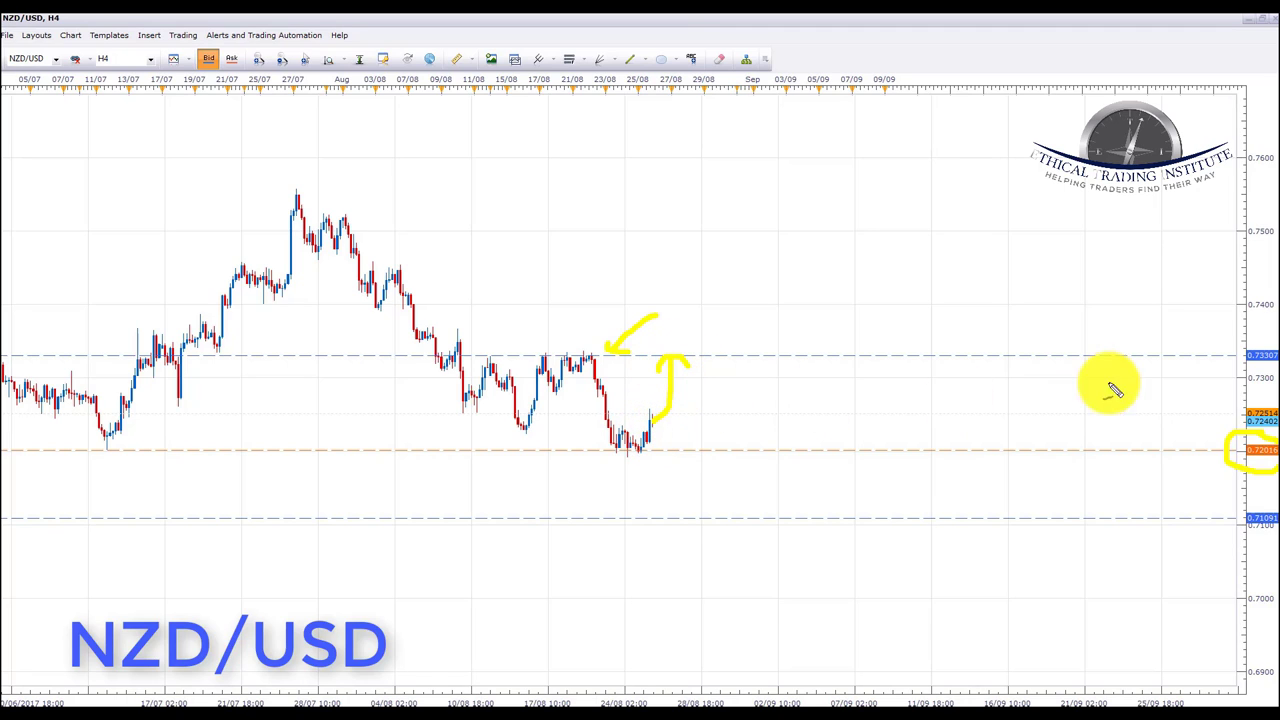
mouse_move(1251, 337)
left_mouse_down()
mouse_move(1234, 337)
mouse_move(1243, 366)
mouse_move(1262, 372)
left_mouse_up()
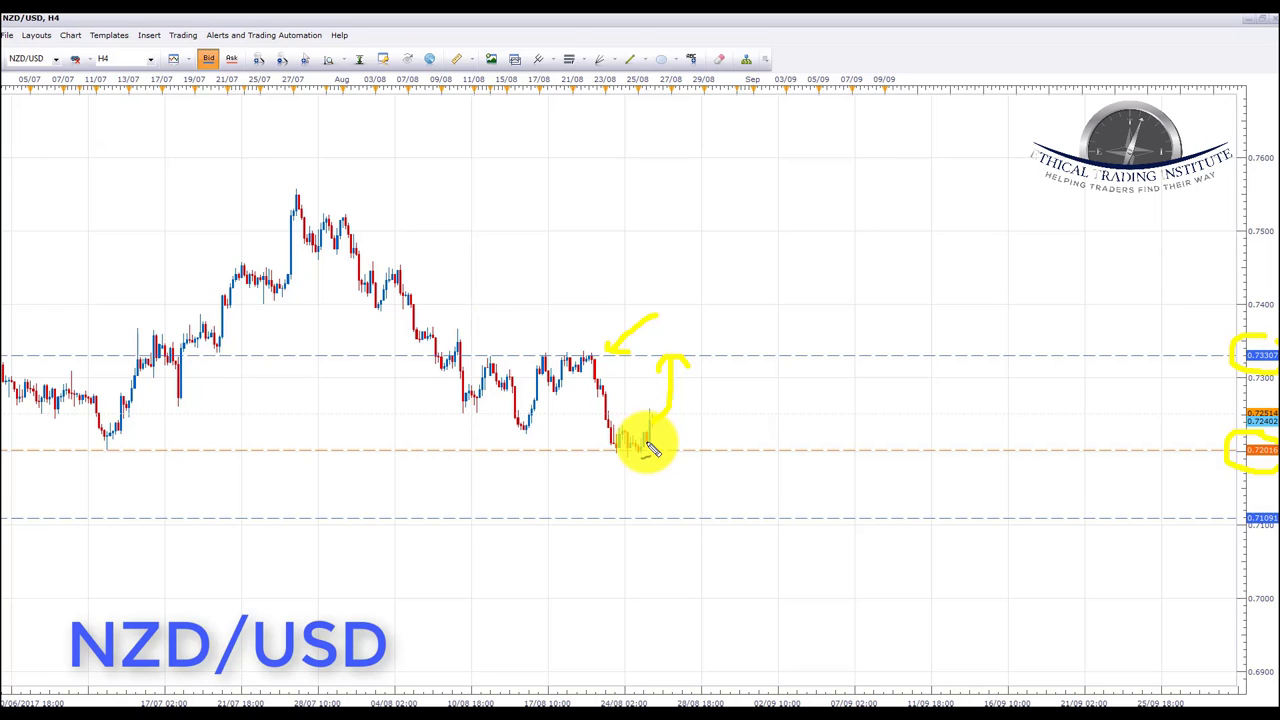
mouse_move(672, 366)
left_mouse_down()
mouse_move(711, 451)
mouse_move(757, 352)
left_mouse_up()
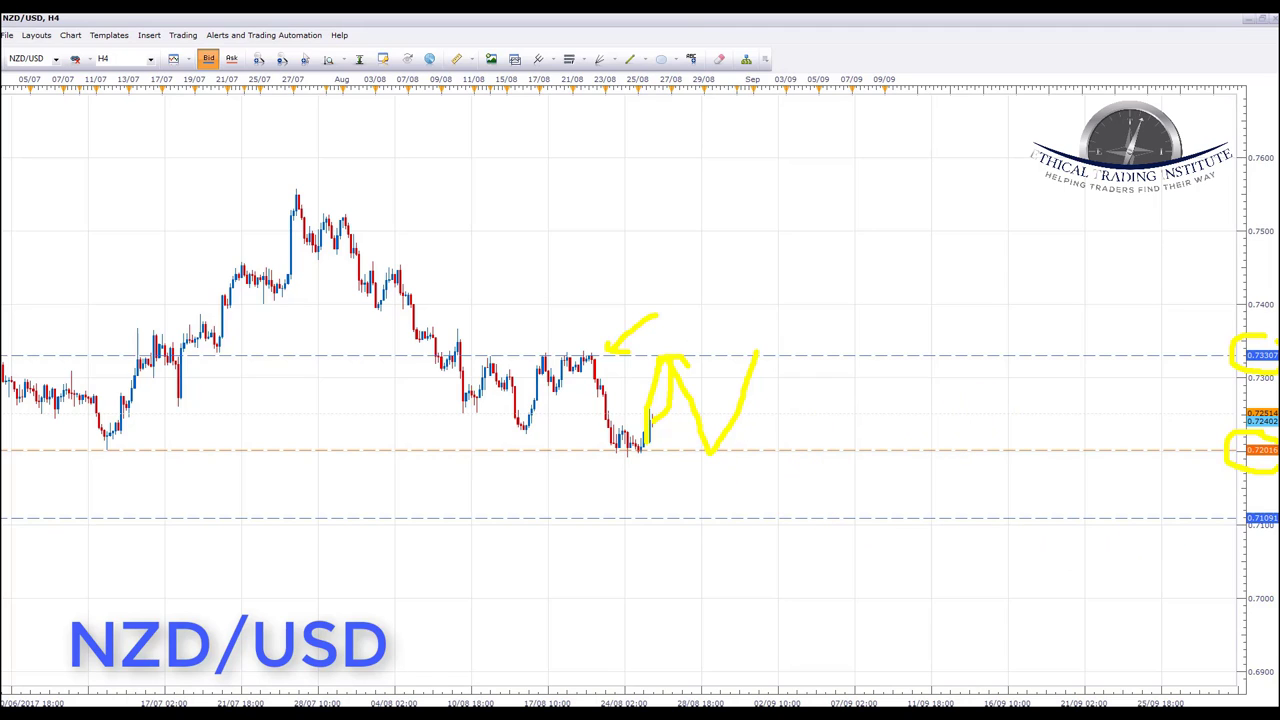
key("e")
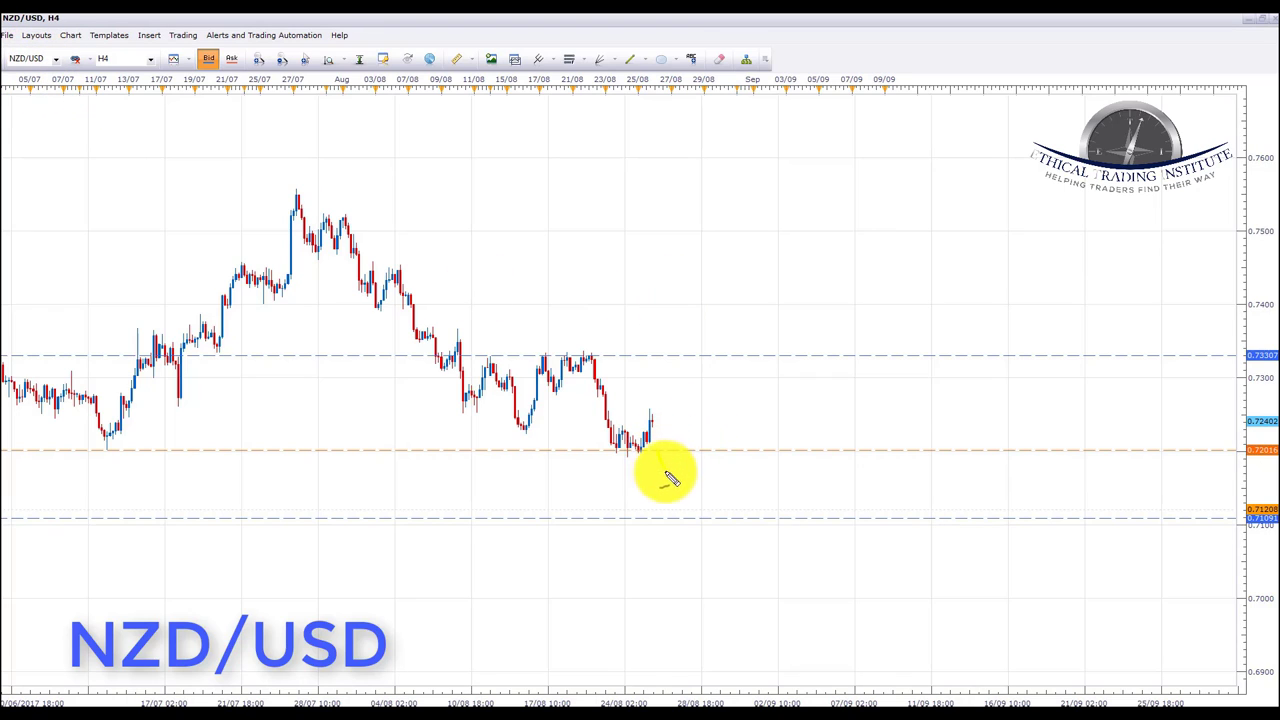
Step: Sketch a projected dip below the orange line and circle the 0.7109 and 0.7201 levels
mouse_move(657, 452)
left_mouse_down()
mouse_move(750, 460)
mouse_move(767, 506)
left_mouse_up()
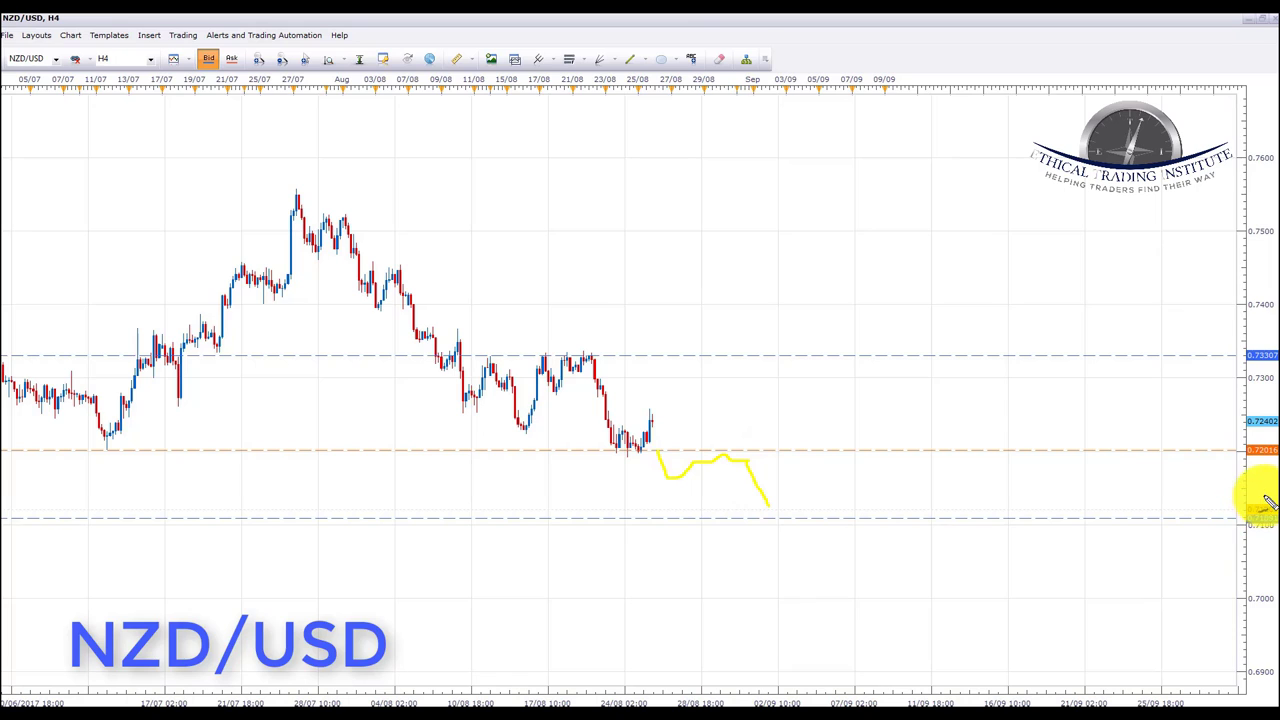
mouse_move(1245, 500)
left_mouse_down()
mouse_move(1229, 522)
mouse_move(1263, 543)
left_mouse_up()
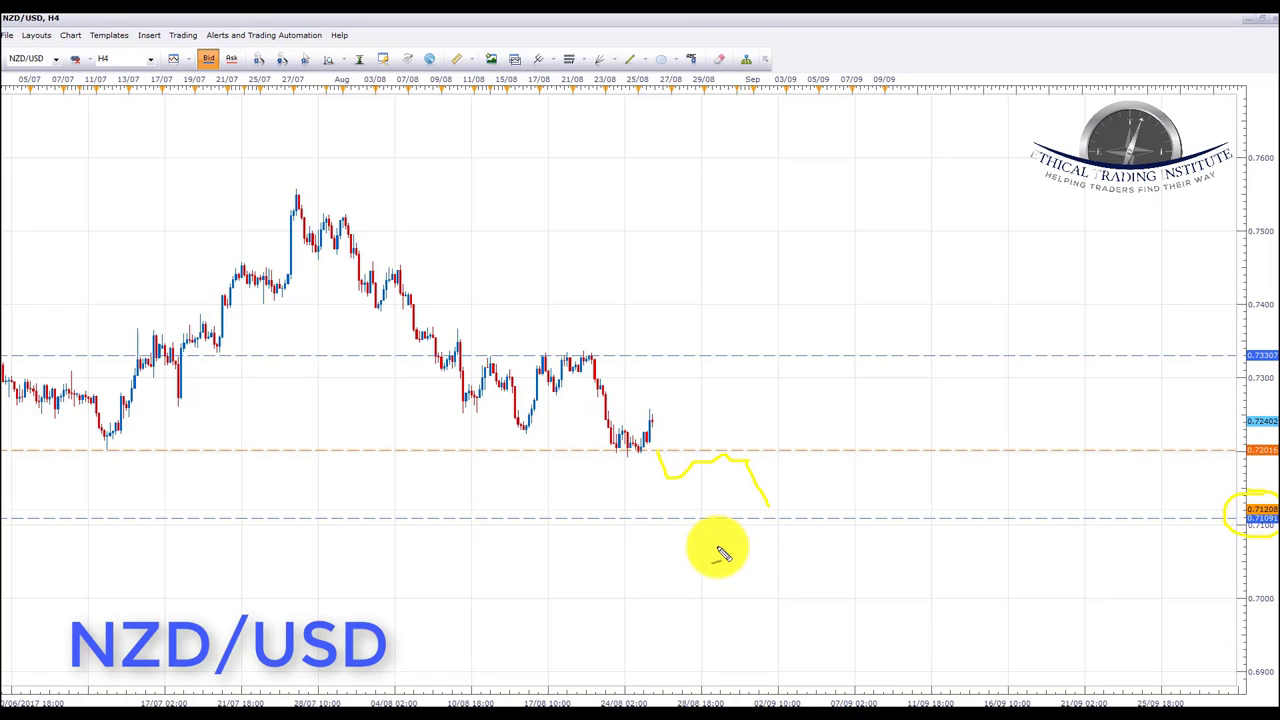
mouse_move(1240, 445)
left_mouse_down()
mouse_move(1243, 435)
mouse_move(1249, 466)
mouse_move(1262, 455)
left_mouse_up()
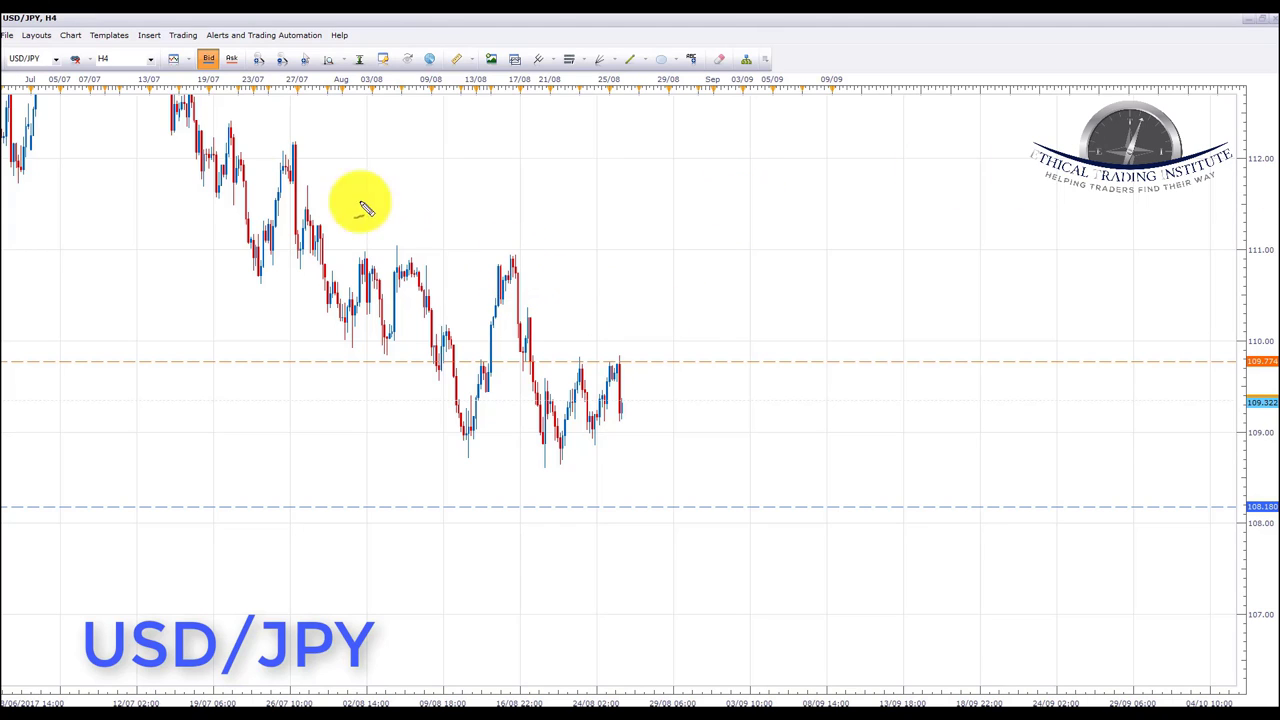
Step: Trace USD/JPY downswings, draw an M pattern and dash the 109.774 level, clearing each attempt
mouse_move(220, 155)
left_mouse_down()
mouse_move(266, 251)
mouse_move(331, 290)
mouse_move(423, 314)
mouse_move(455, 405)
mouse_move(506, 263)
mouse_move(548, 466)
left_mouse_up()
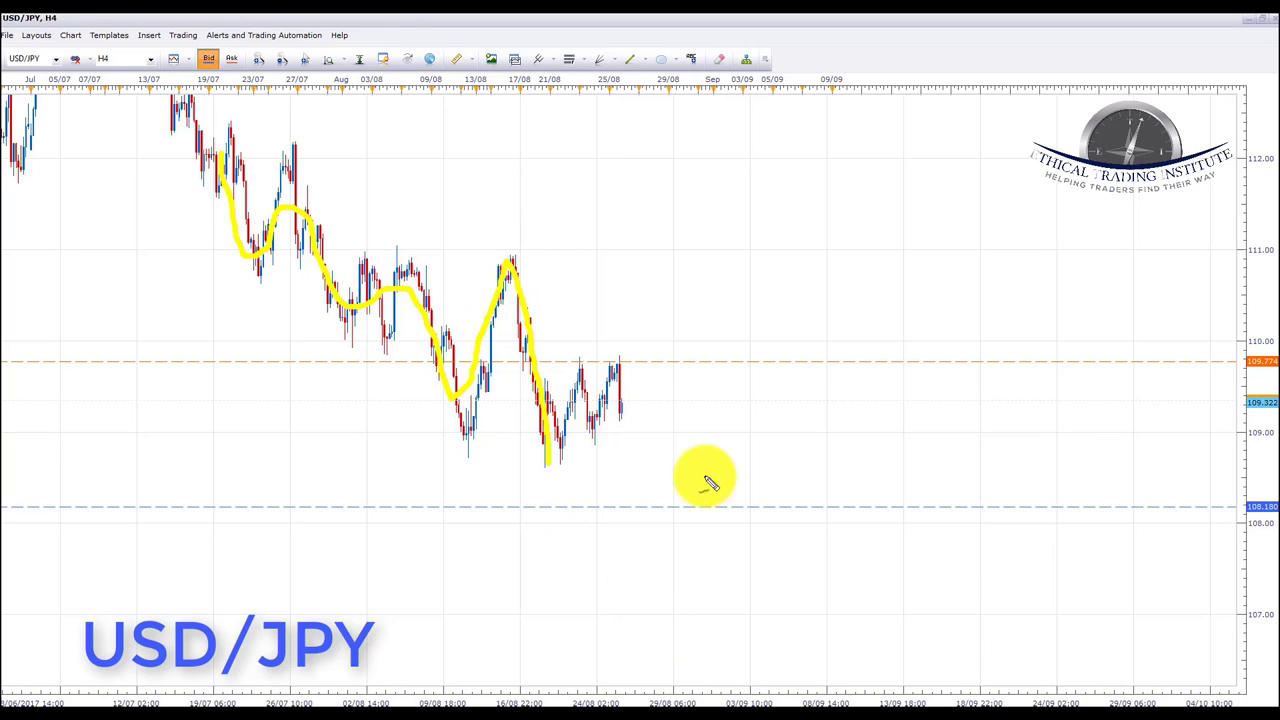
key("Escape")
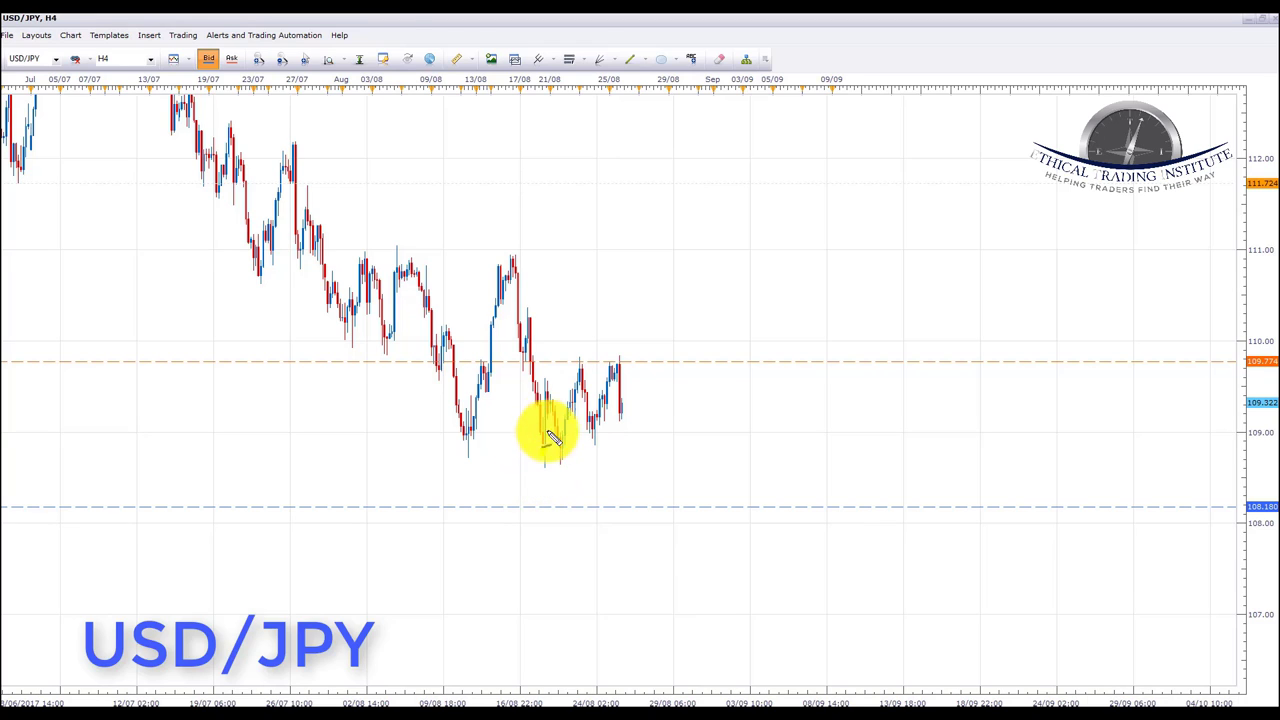
mouse_move(543, 452)
left_mouse_down()
mouse_move(580, 366)
mouse_move(591, 414)
mouse_move(622, 380)
left_mouse_up()
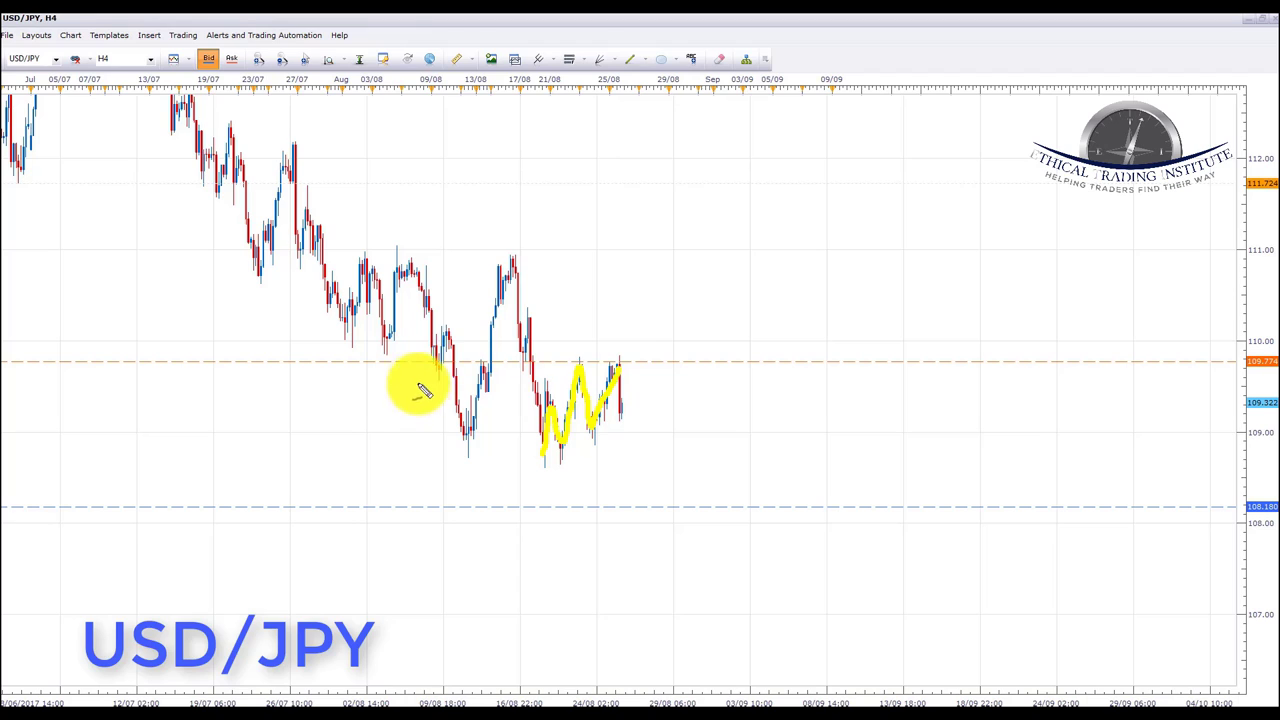
left_click_drag(428, 359, 490, 358)
left_click_drag(505, 358, 583, 359)
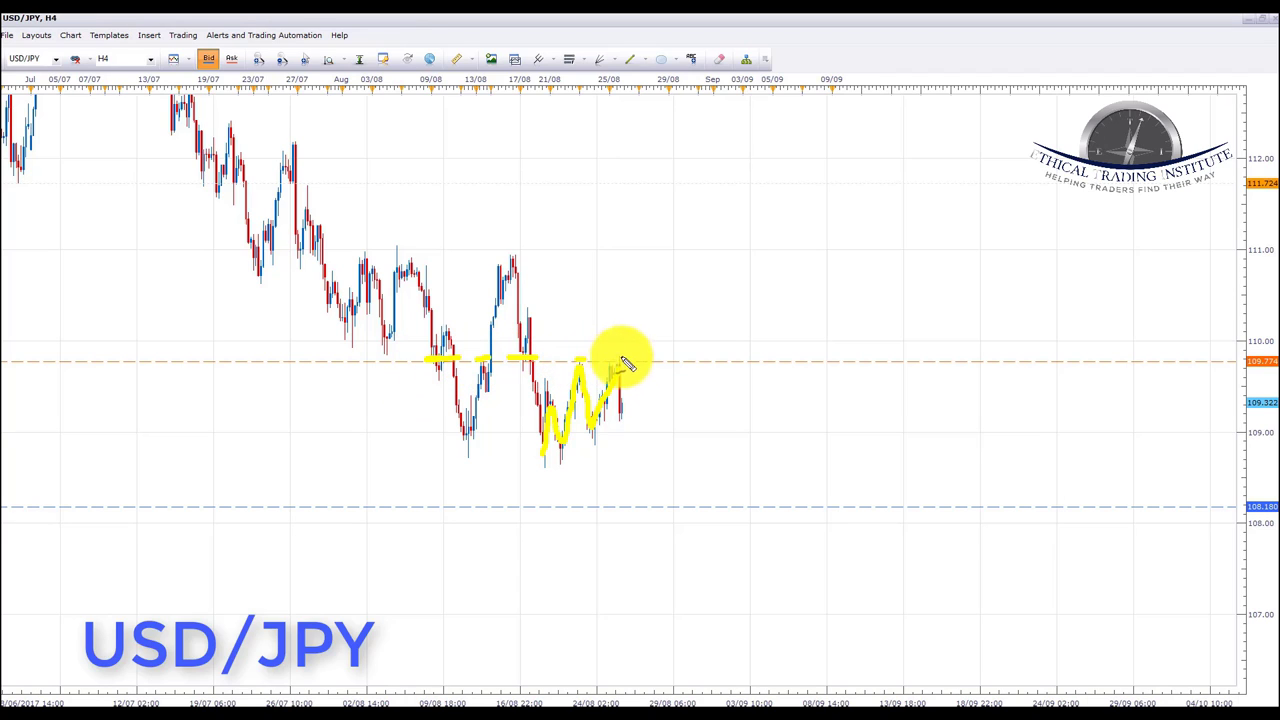
key("Escape")
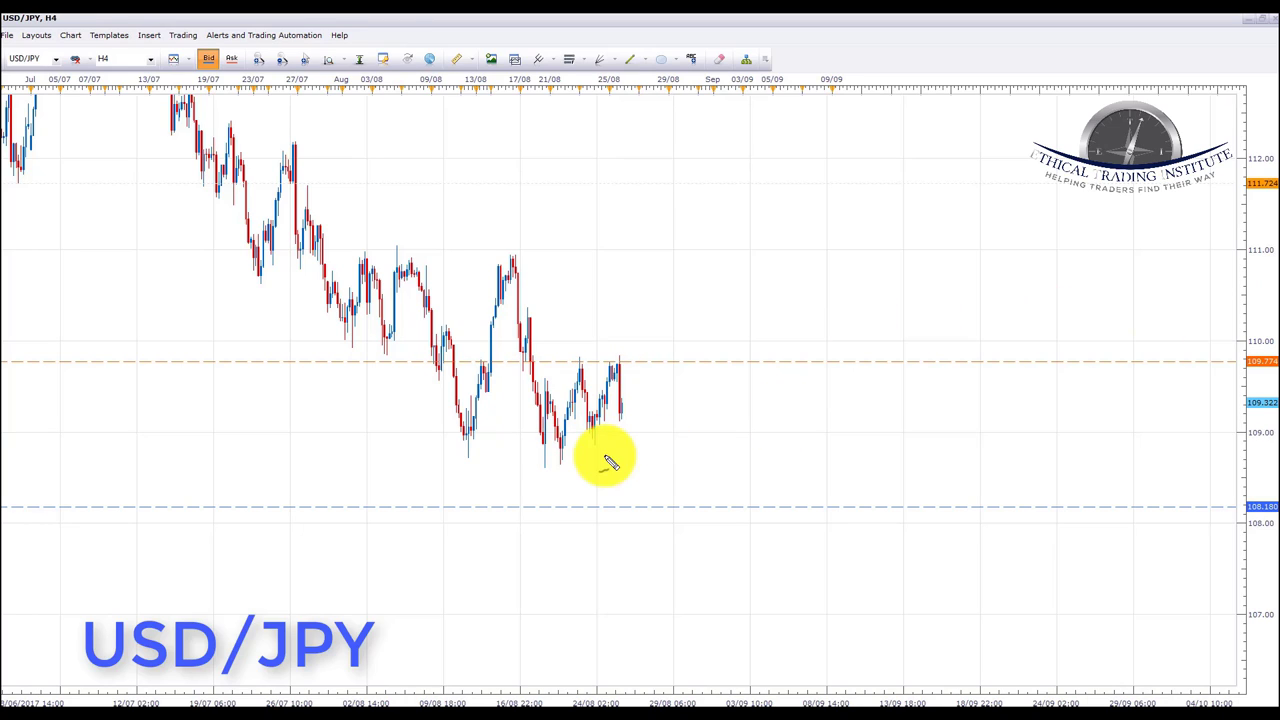
Step: Arrow the drop from the mid-August high, project a fall to 108.180 and circle it
mouse_move(645, 252)
left_mouse_down()
mouse_move(551, 318)
mouse_move(578, 322)
left_mouse_up()
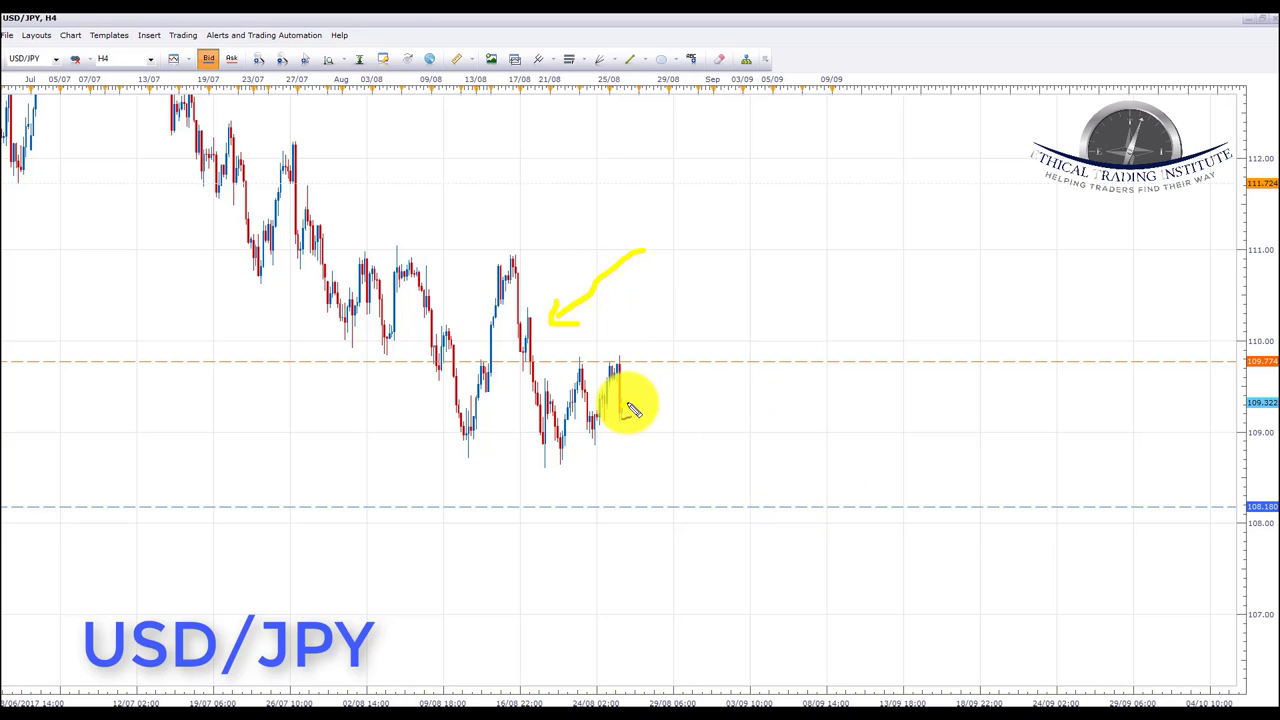
left_click_drag(638, 392, 662, 400)
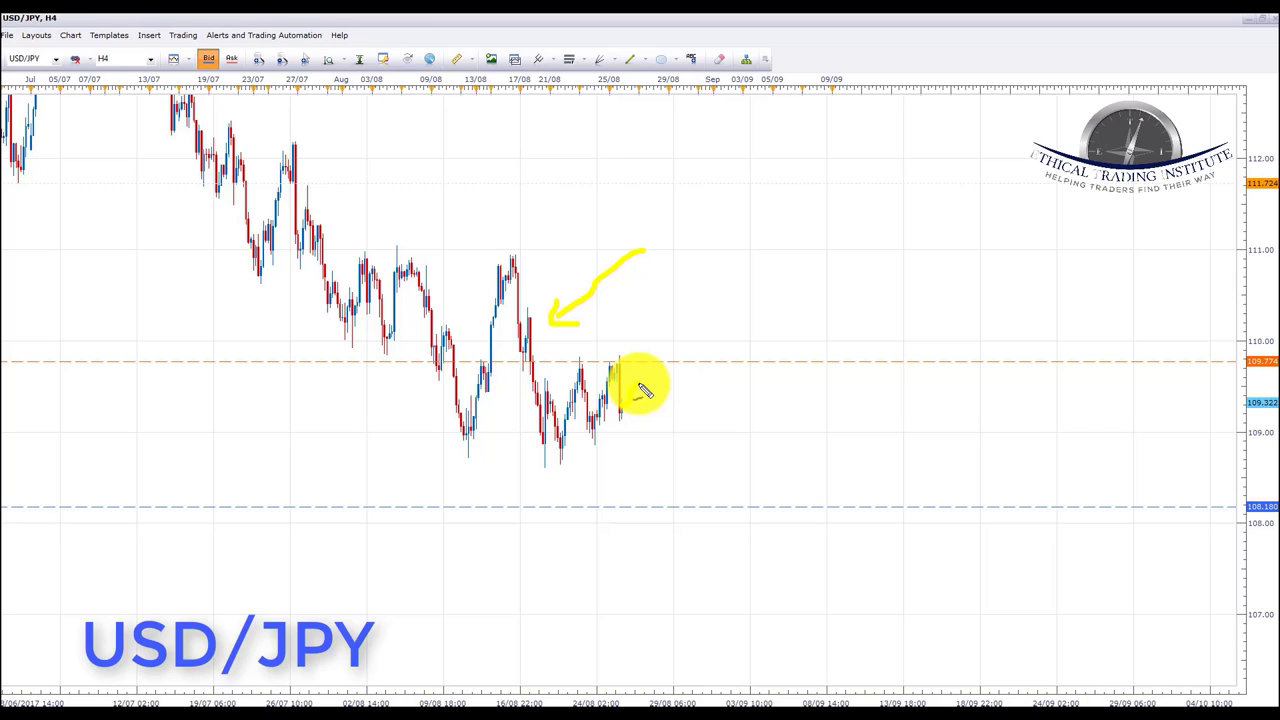
left_click_drag(643, 390, 729, 506)
mouse_move(1268, 497)
left_mouse_down()
mouse_move(1236, 516)
mouse_move(1272, 532)
left_mouse_up()
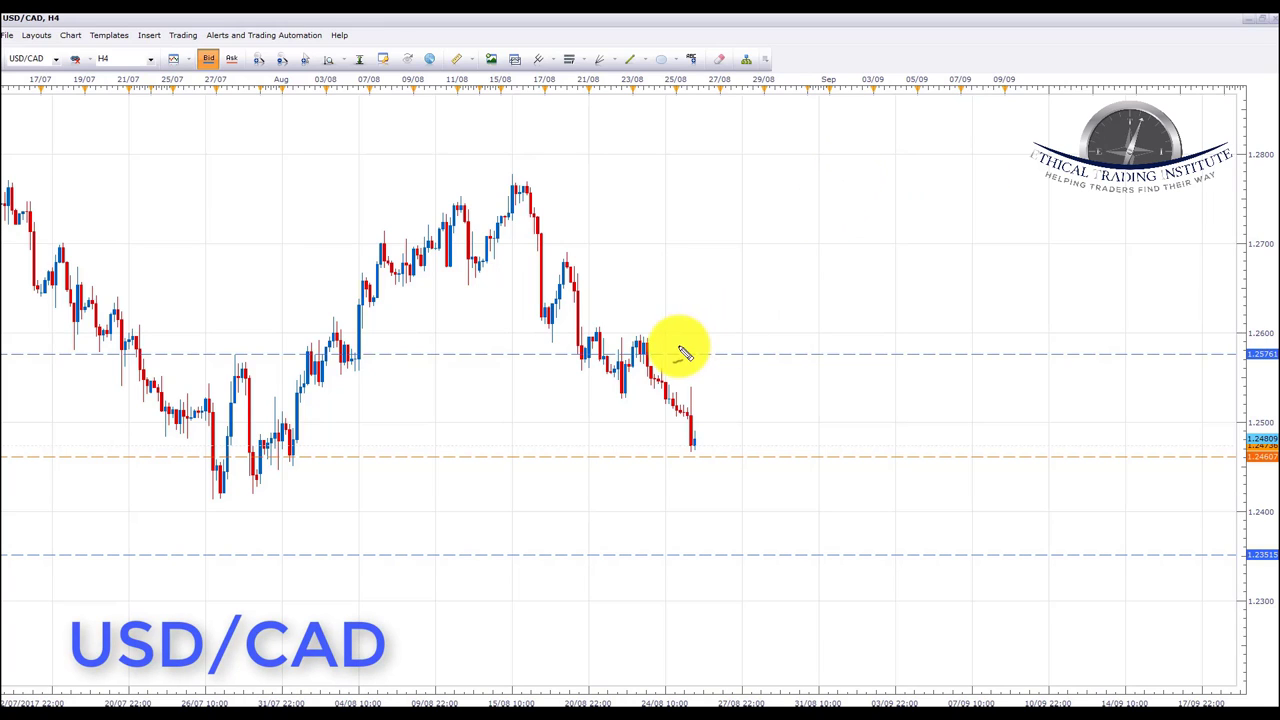
mouse_move(662, 308)
left_mouse_down()
mouse_move(655, 333)
mouse_move(676, 327)
left_mouse_up()
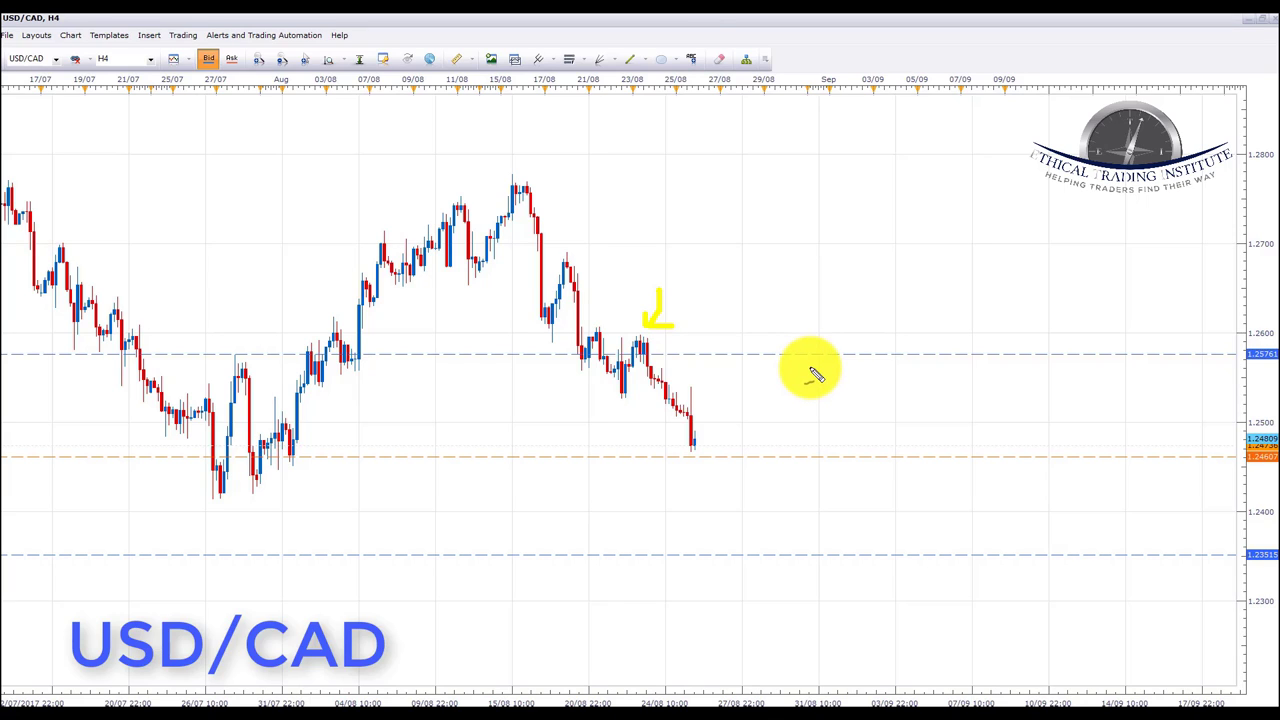
mouse_move(903, 381)
left_mouse_down()
mouse_move(897, 416)
mouse_move(952, 377)
mouse_move(1026, 428)
left_mouse_up()
left_click_drag(1072, 388, 1076, 425)
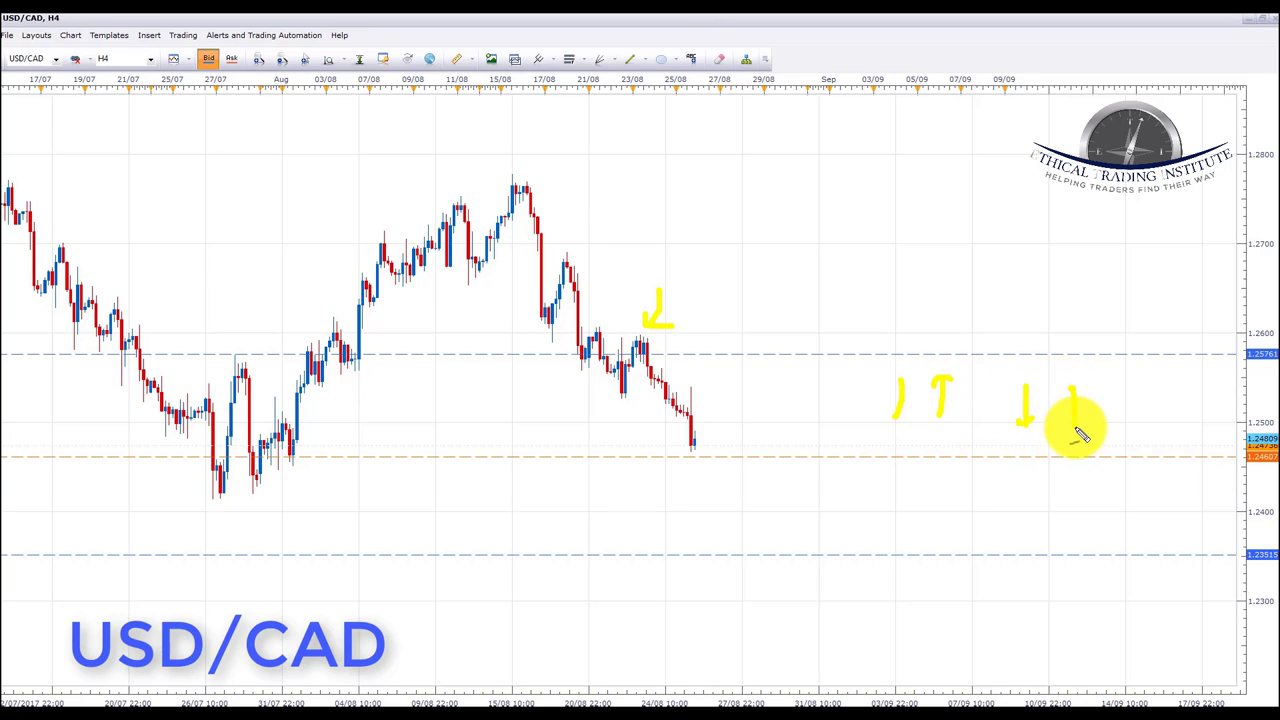
key("Escape")
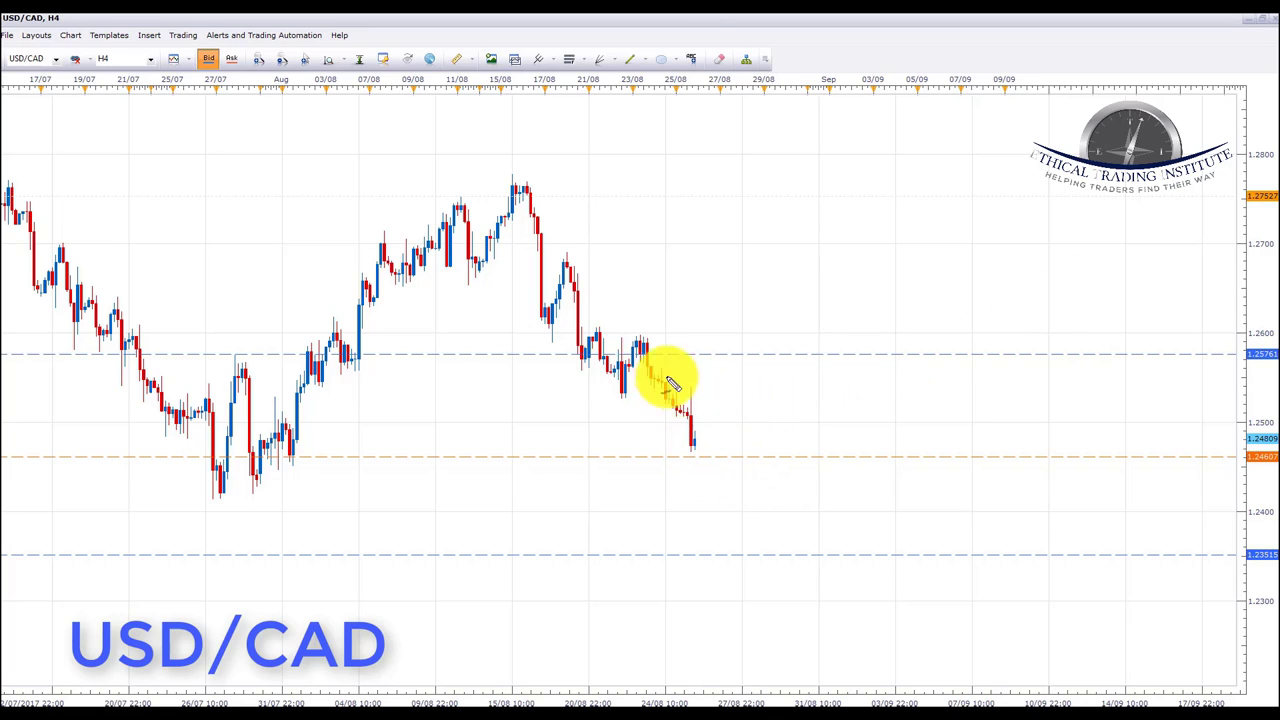
Step: Line the 1.2576 level, sketch the projected drop to 1.23515 and circle its label
left_click_drag(620, 354, 680, 354)
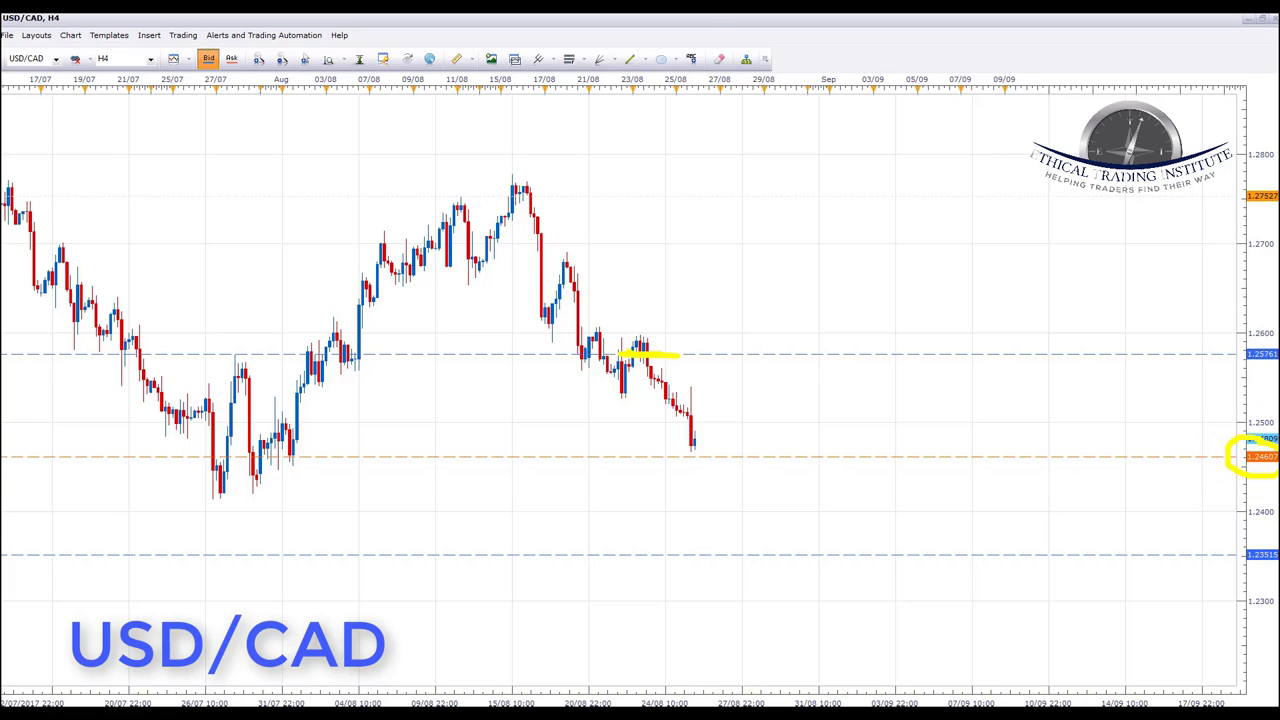
key("e")
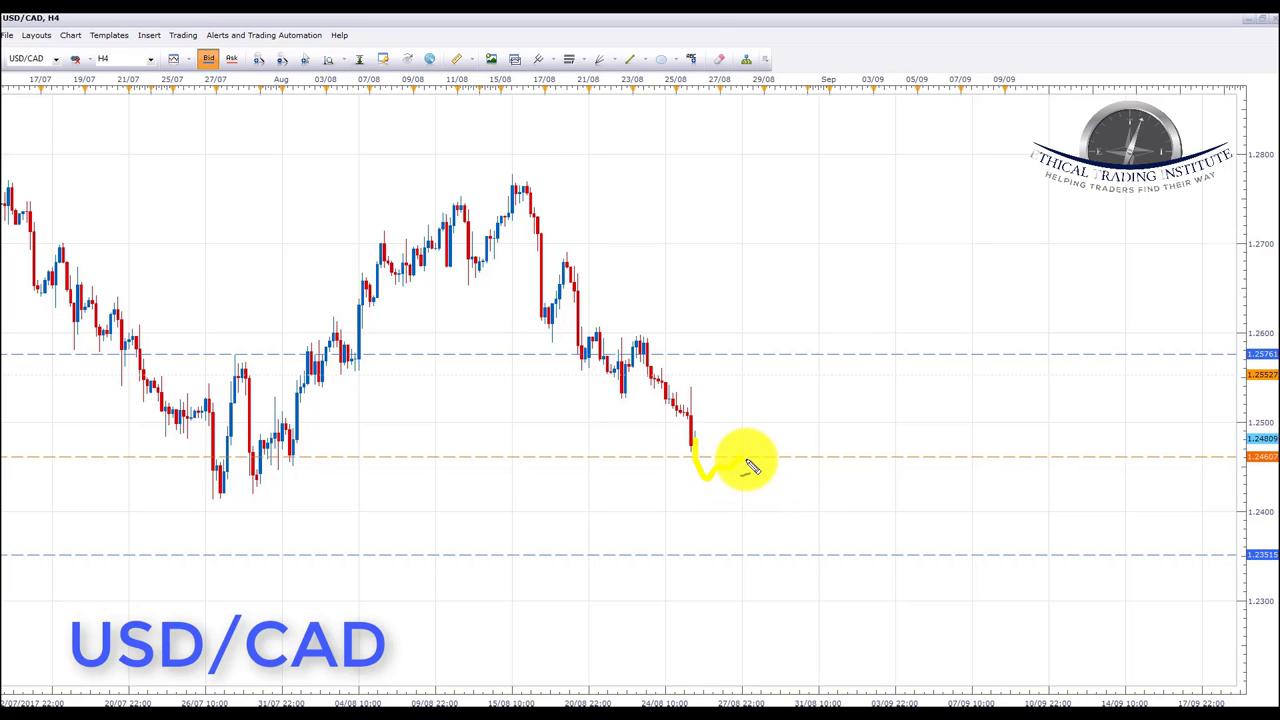
left_click_drag(630, 349, 695, 349)
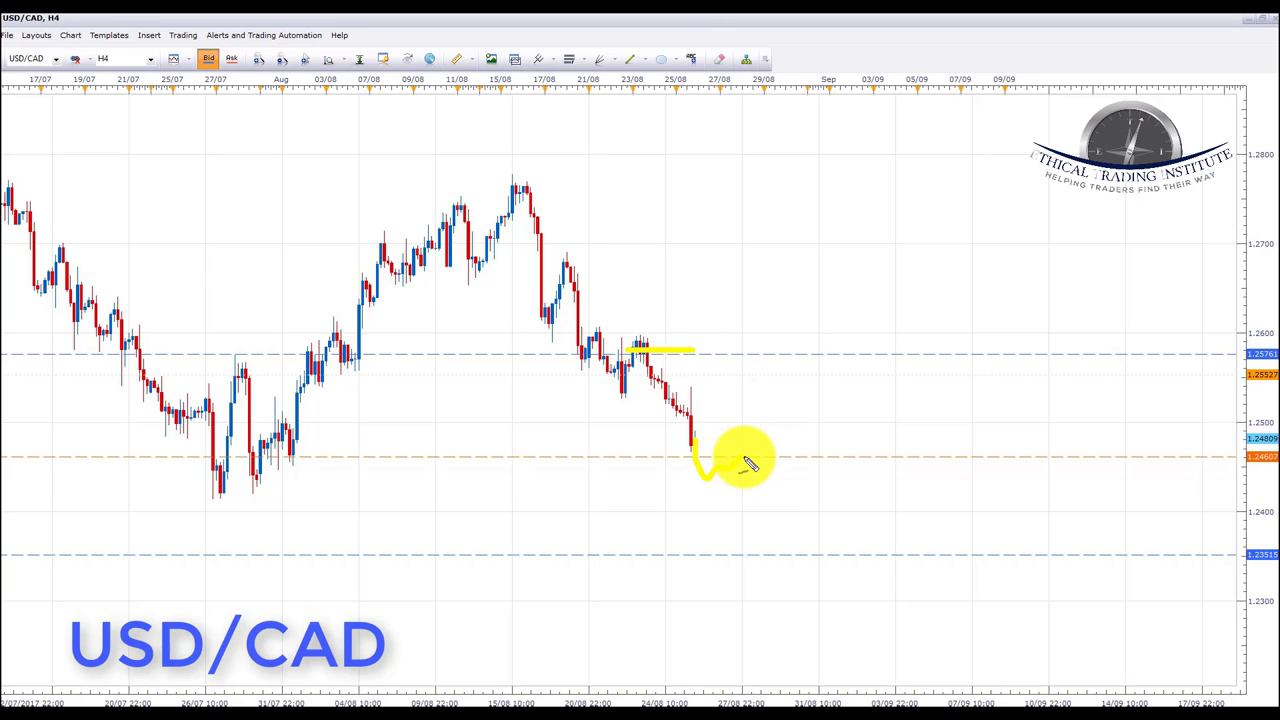
left_click_drag(750, 463, 795, 545)
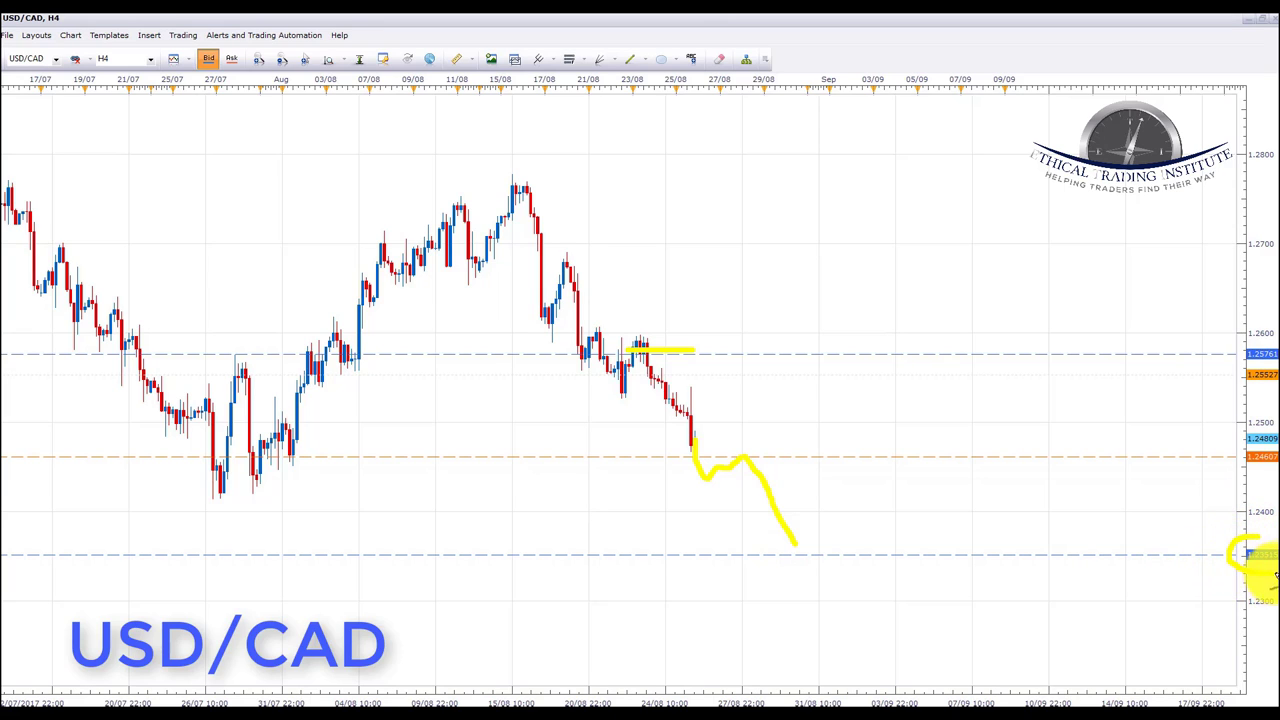
left_click_drag(670, 565, 826, 566)
mouse_move(1265, 436)
left_mouse_down()
mouse_move(1223, 443)
mouse_move(1266, 462)
left_mouse_up()
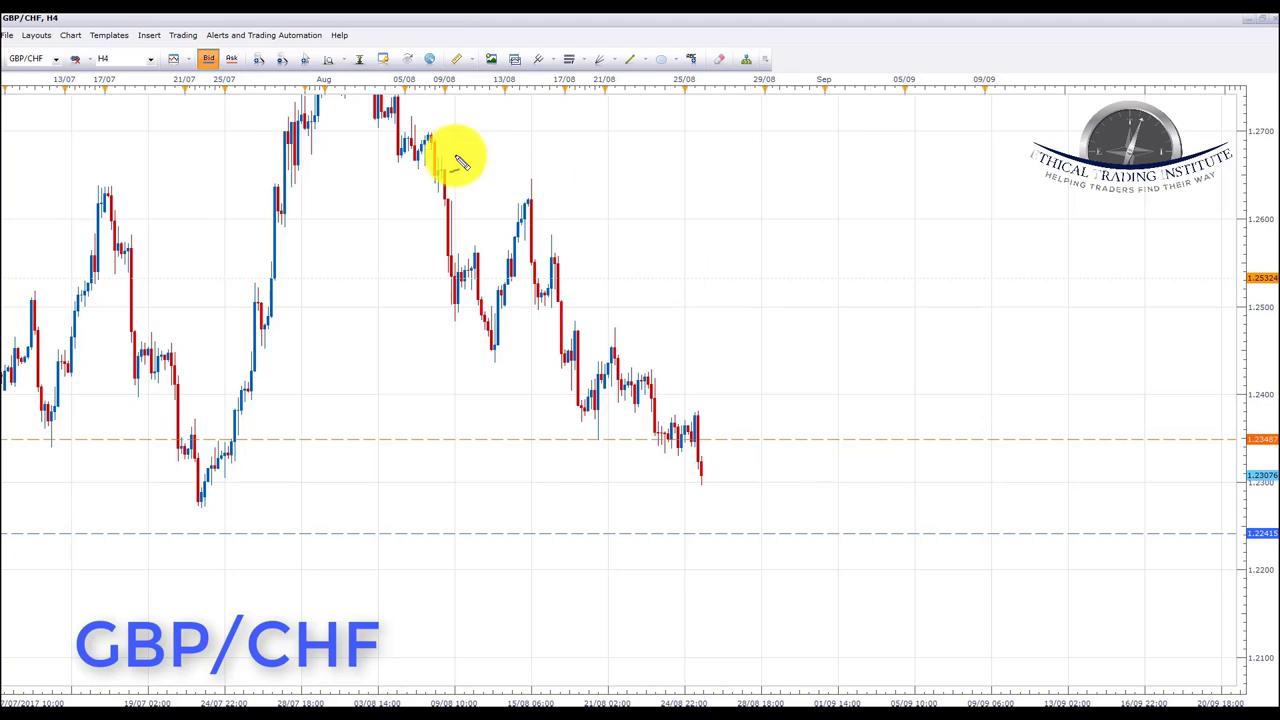
mouse_move(381, 133)
left_mouse_down()
mouse_move(414, 151)
mouse_move(437, 229)
mouse_move(500, 345)
left_mouse_up()
mouse_move(534, 247)
left_mouse_down()
mouse_move(534, 300)
mouse_move(549, 271)
mouse_move(575, 385)
mouse_move(626, 360)
left_mouse_up()
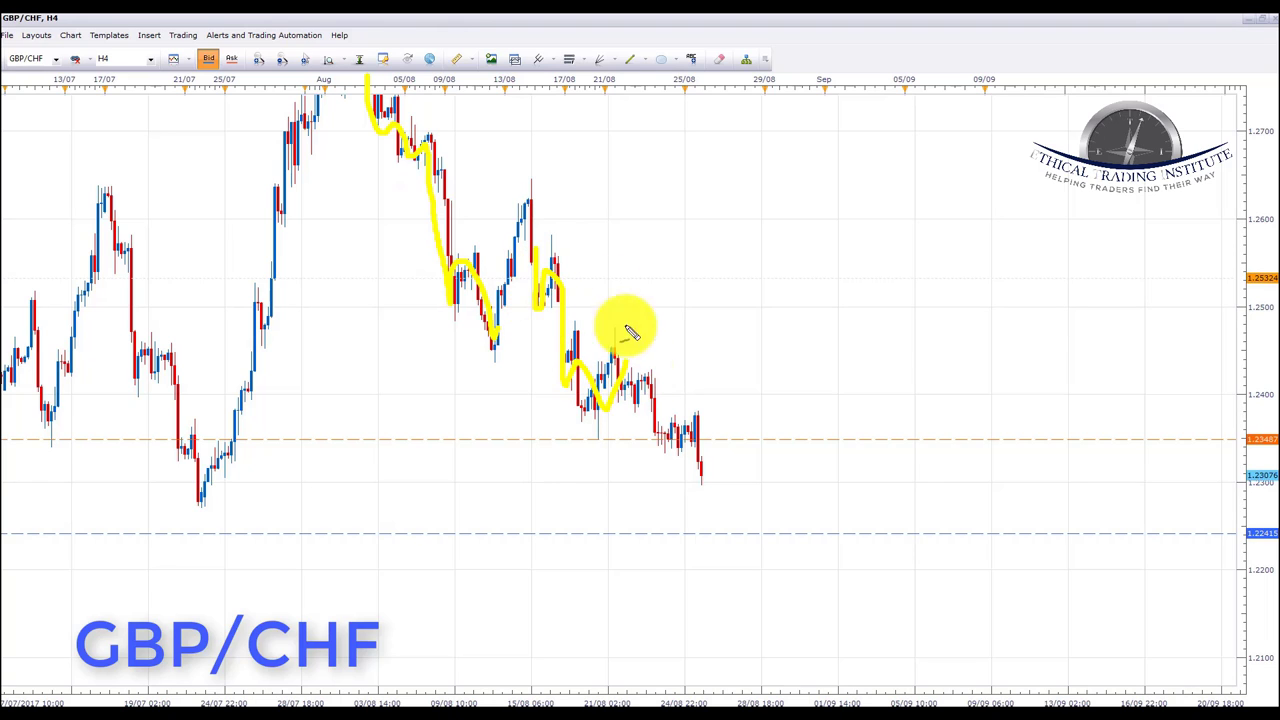
left_click_drag(308, 79, 470, 79)
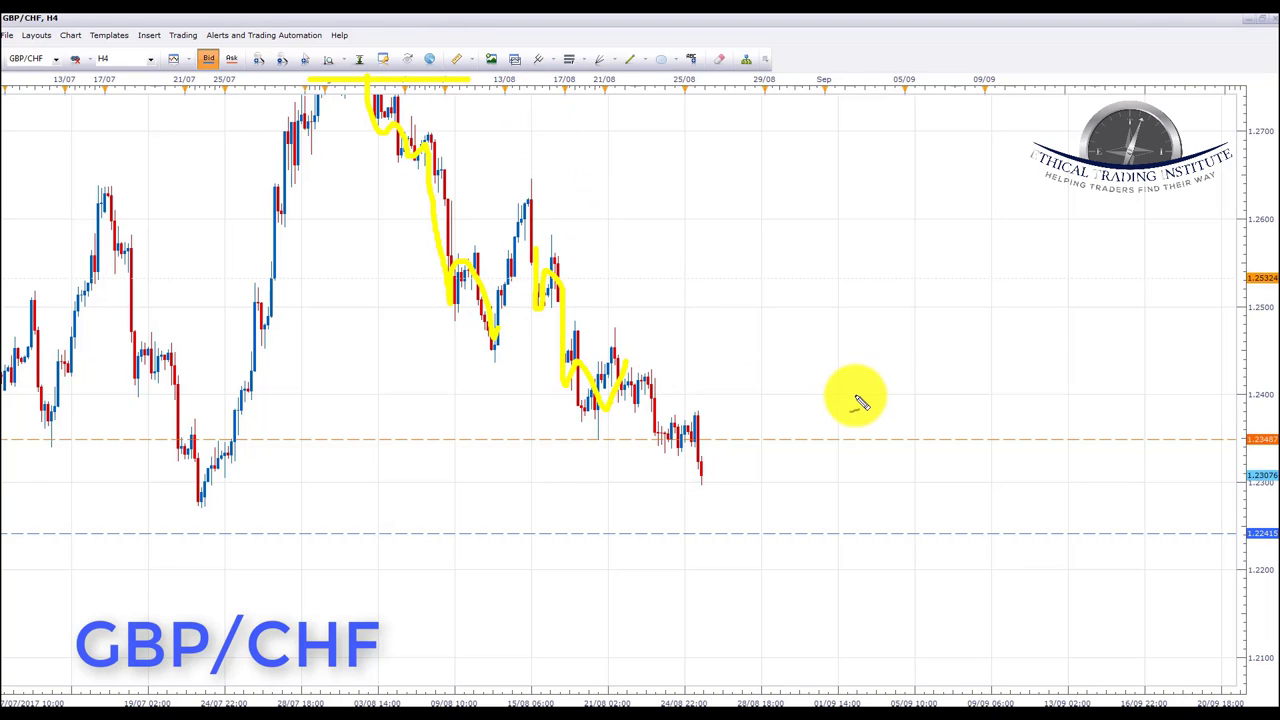
mouse_move(780, 268)
left_mouse_down()
mouse_move(725, 398)
mouse_move(750, 401)
left_mouse_up()
mouse_move(1265, 437)
left_mouse_down()
mouse_move(1231, 434)
mouse_move(1265, 466)
left_mouse_up()
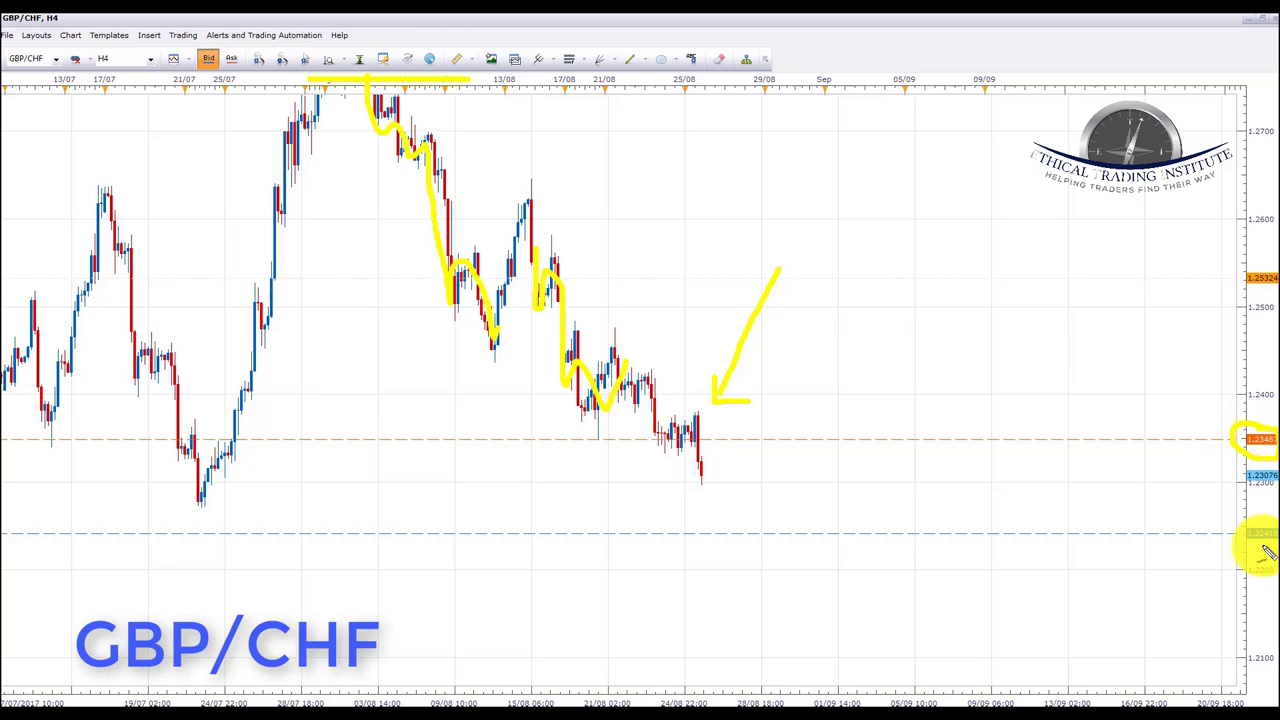
left_click_drag(590, 422, 609, 434)
left_click_drag(45, 440, 88, 450)
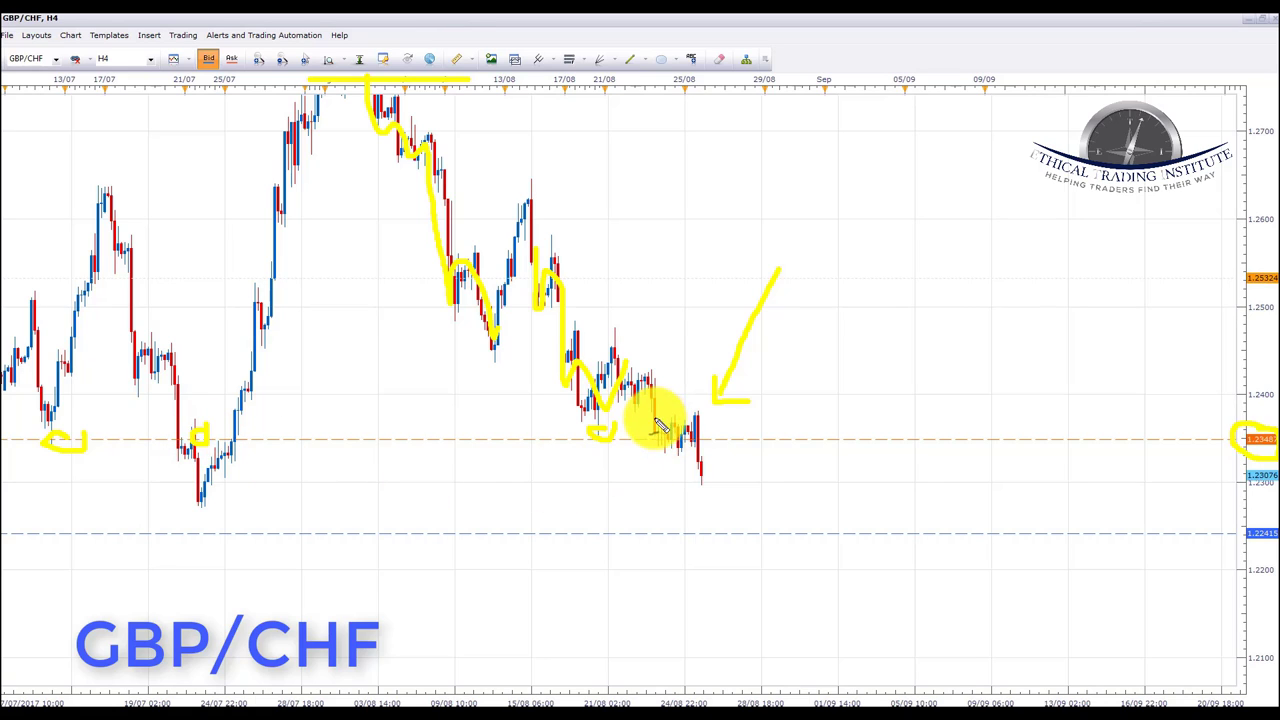
left_click_drag(690, 430, 707, 476)
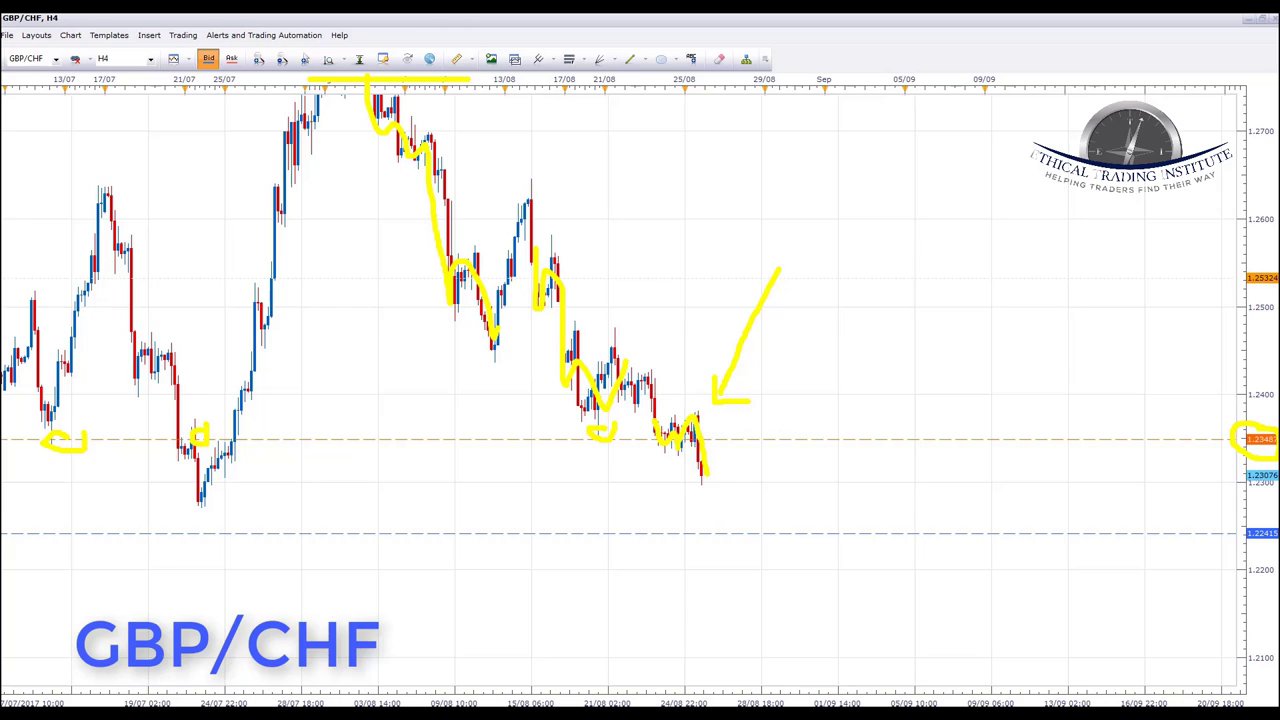
key("Escape")
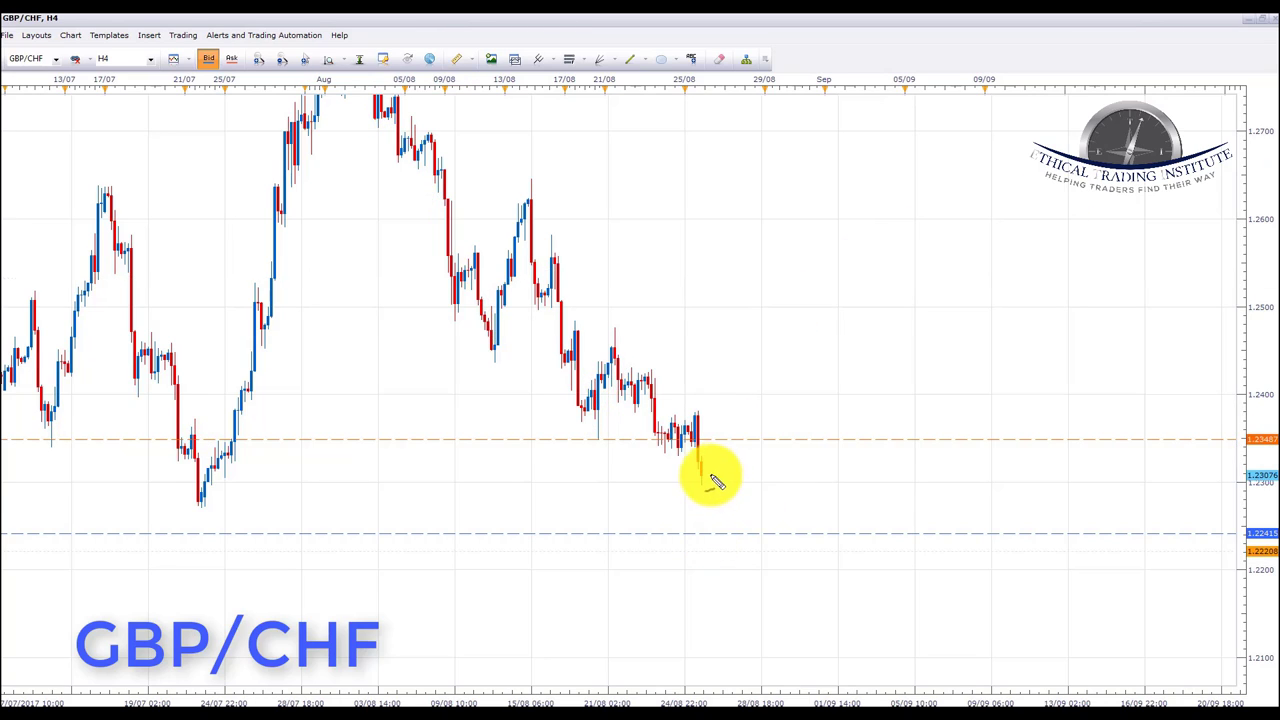
Step: Sketch the GBP/CHF path bouncing toward 1.23487 then dropping, and circle the 1.22415 label
left_click_drag(726, 447, 703, 476)
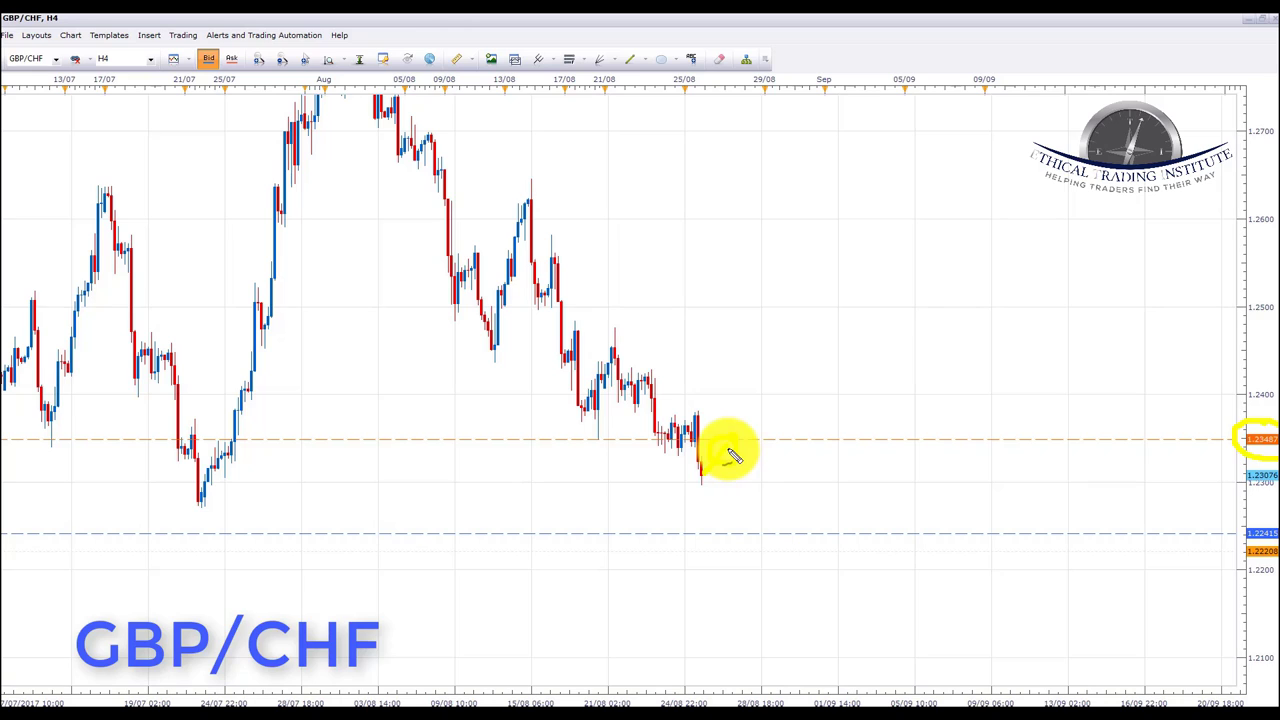
left_click_drag(735, 455, 773, 519)
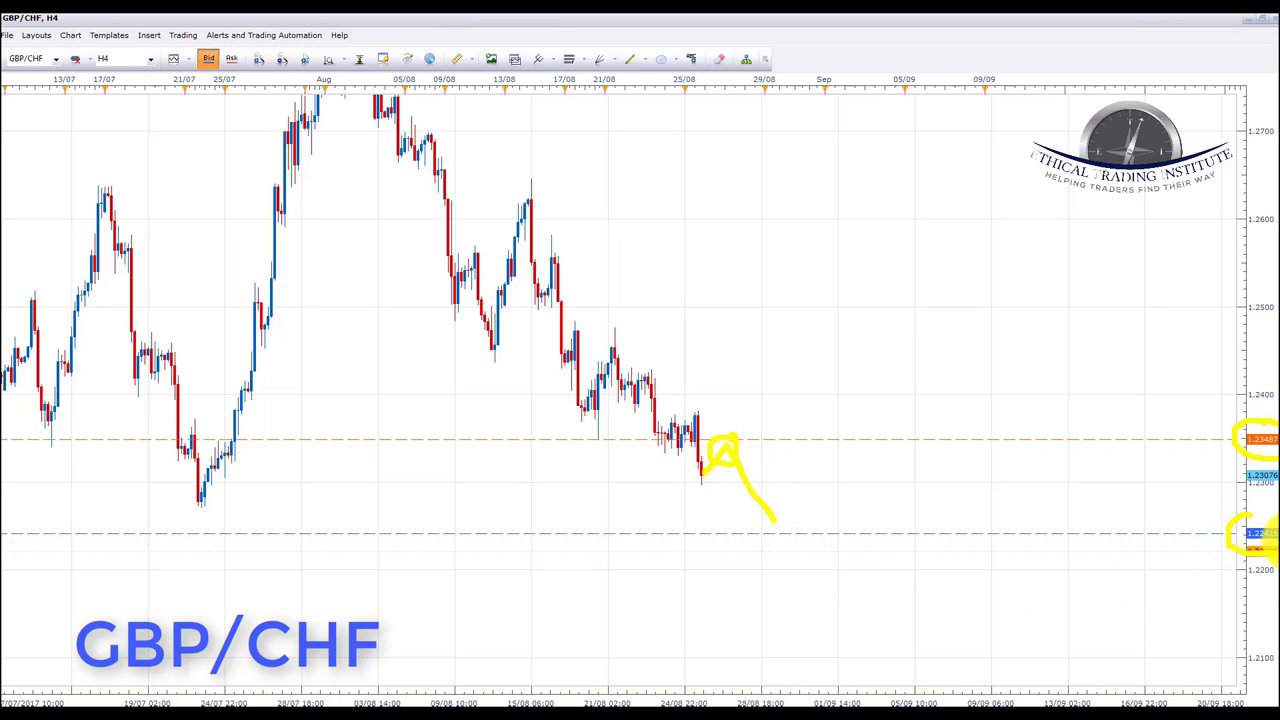
left_click_drag(1238, 520, 1276, 510)
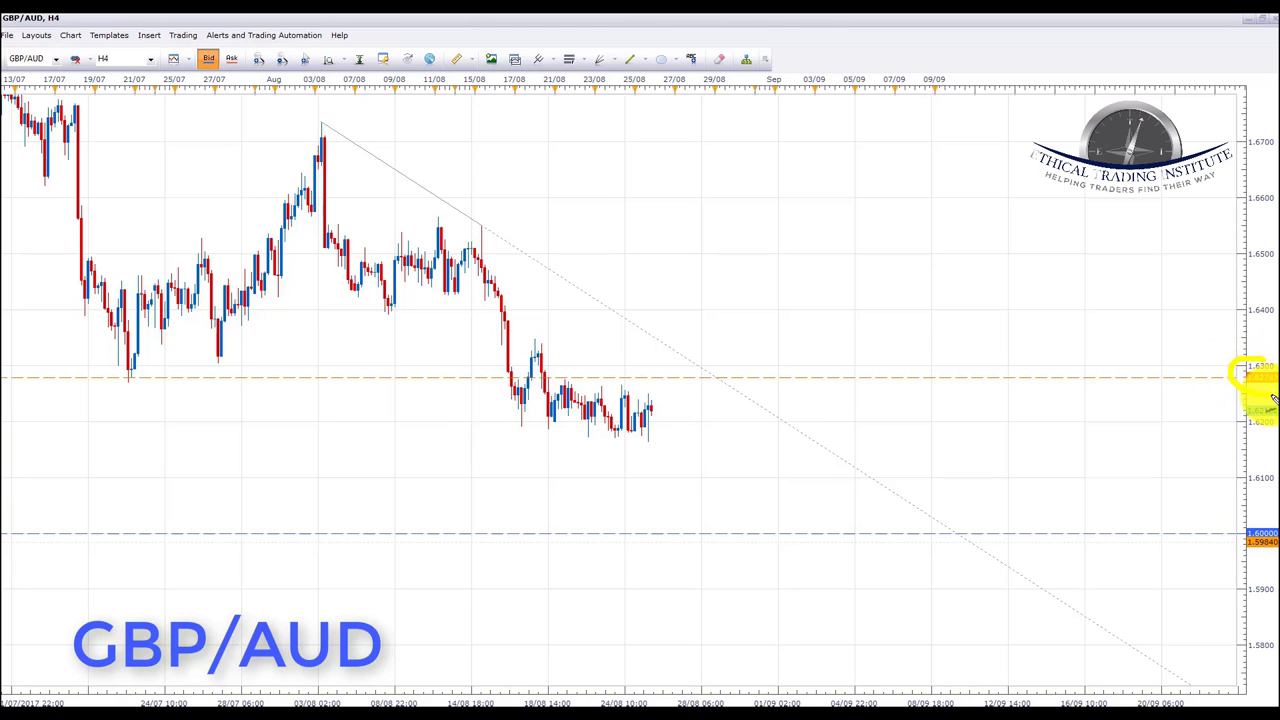
Step: Draw a yellow line along 1.62783 from July to the latest candles, with a down arrow
left_click_drag(68, 378, 332, 376)
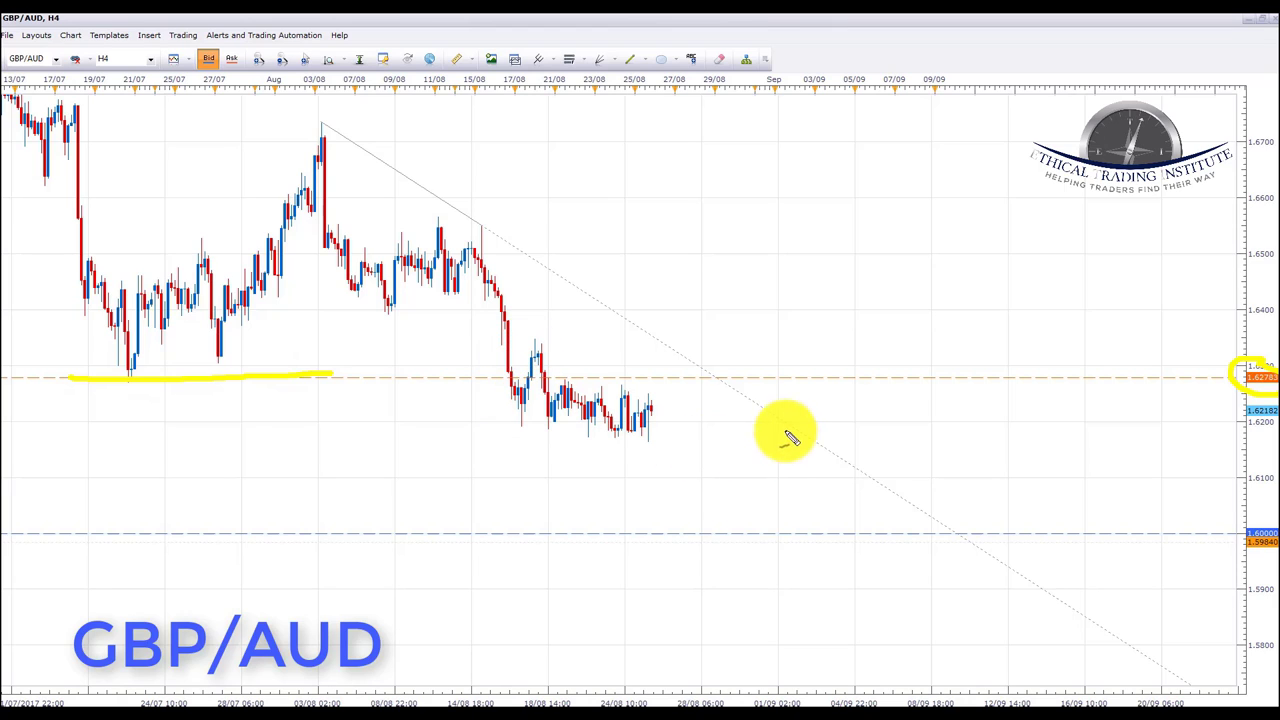
mouse_move(768, 428)
left_mouse_down()
mouse_move(770, 490)
mouse_move(795, 497)
left_mouse_up()
left_click_drag(670, 393, 667, 383)
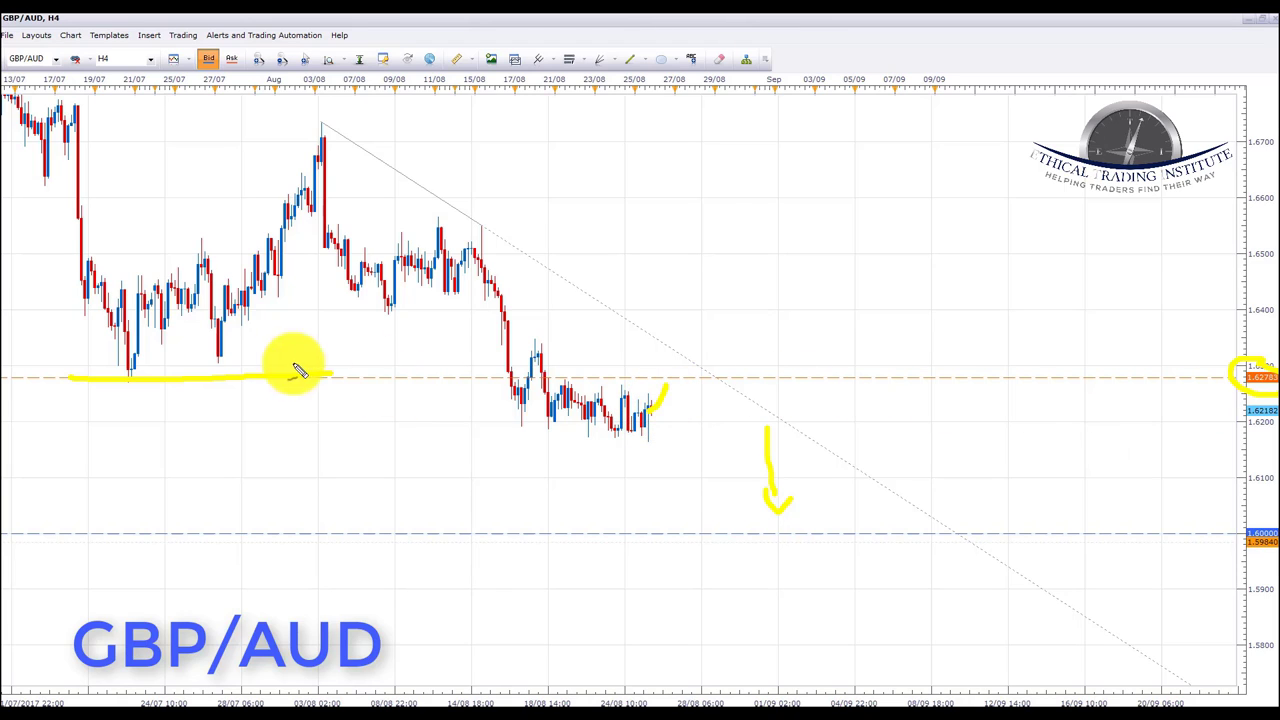
left_click_drag(383, 390, 522, 389)
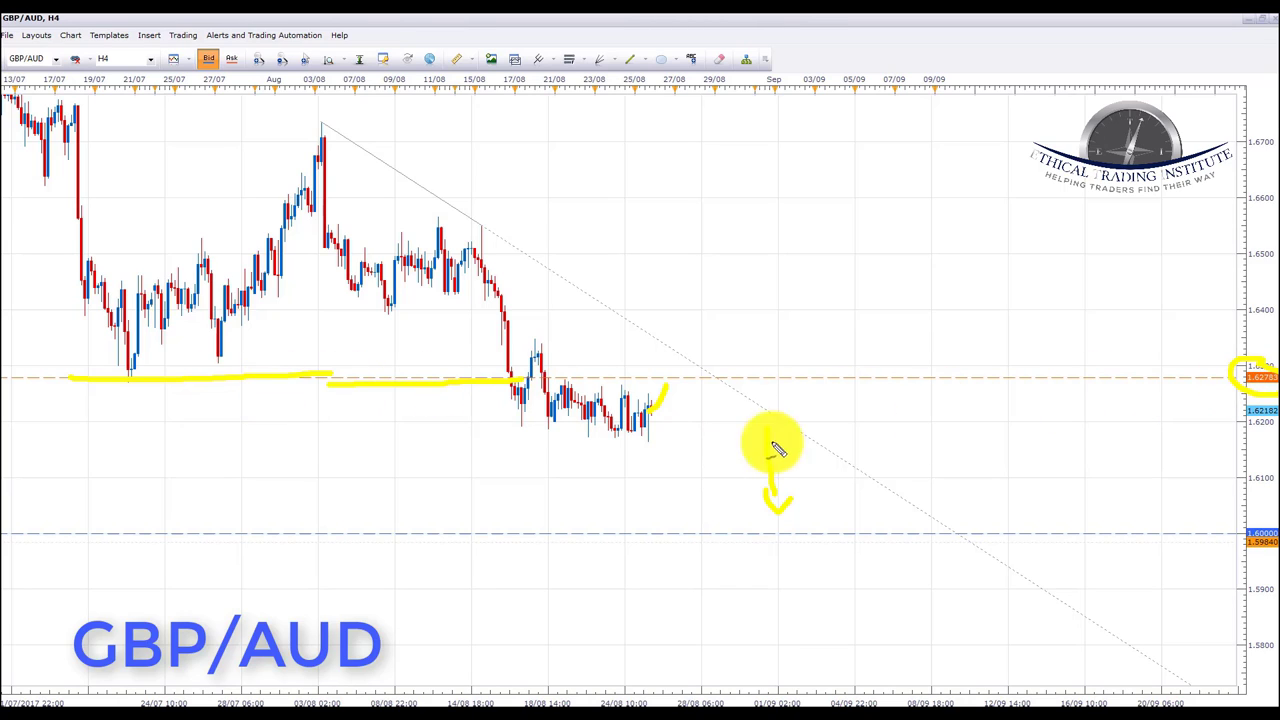
left_click_drag(617, 384, 740, 384)
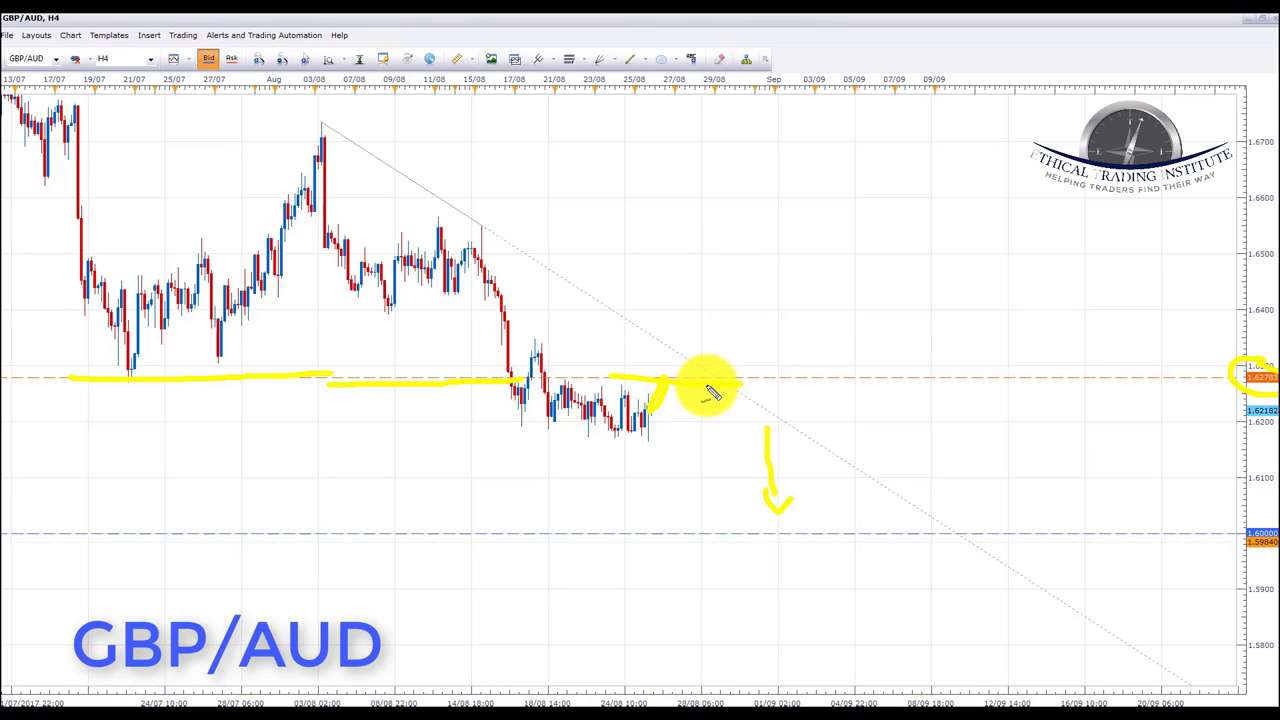
Step: Sketch the drop from 1.62783 through 1.6000, circling the 1.6000 price label
mouse_move(670, 381)
left_mouse_down()
mouse_move(703, 409)
mouse_move(749, 494)
left_mouse_up()
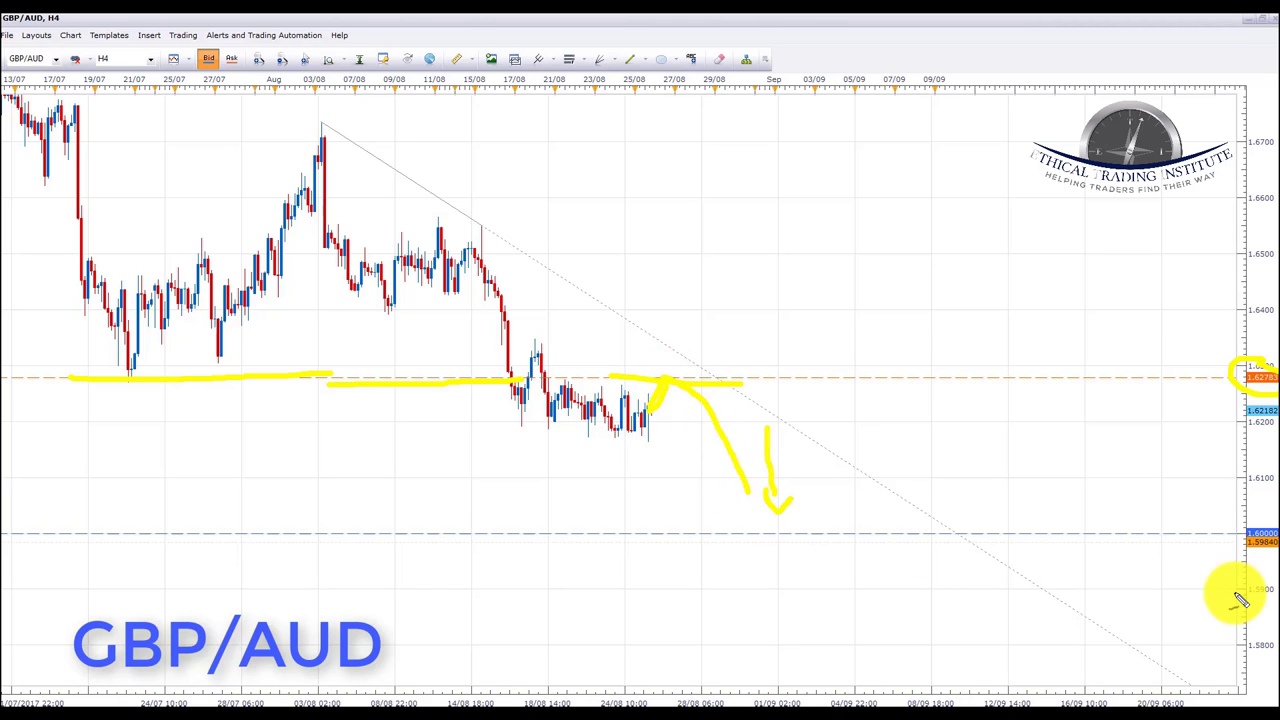
mouse_move(1272, 517)
left_mouse_down()
mouse_move(1225, 522)
mouse_move(1229, 547)
mouse_move(1276, 558)
left_mouse_up()
mouse_move(850, 657)
left_mouse_down()
mouse_move(808, 586)
mouse_move(771, 594)
mouse_move(793, 540)
mouse_move(822, 568)
left_mouse_up()
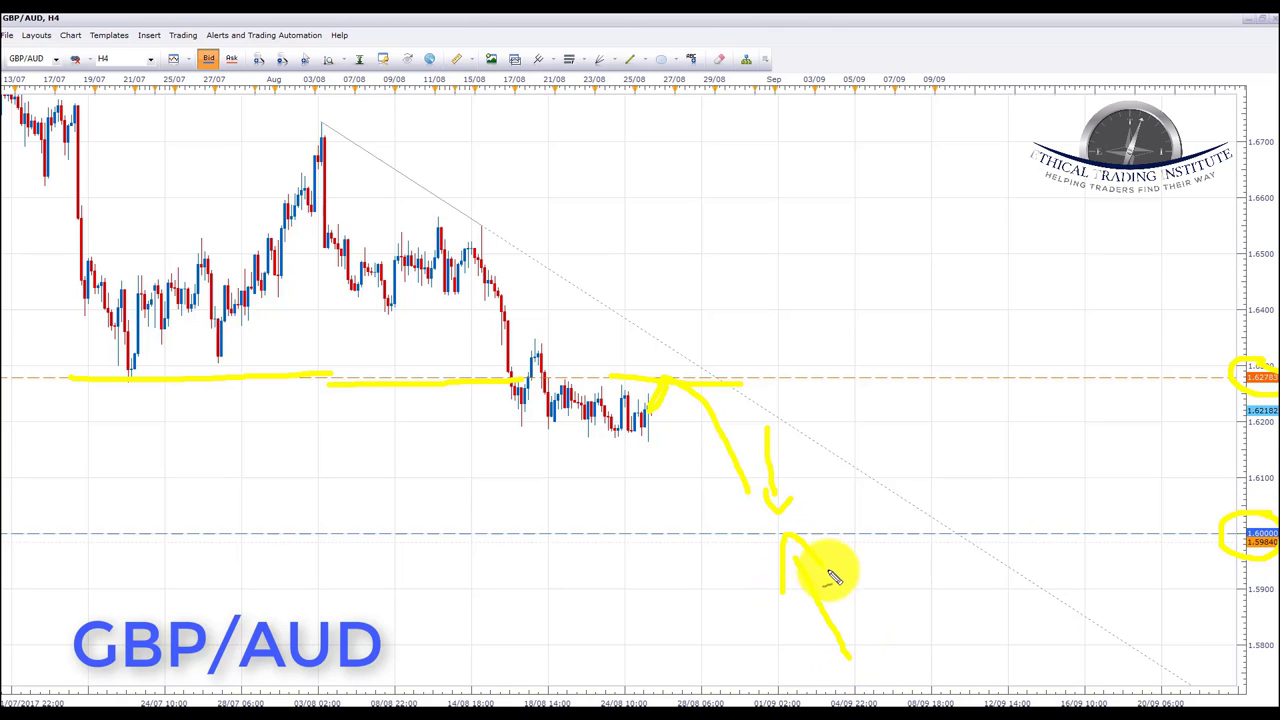